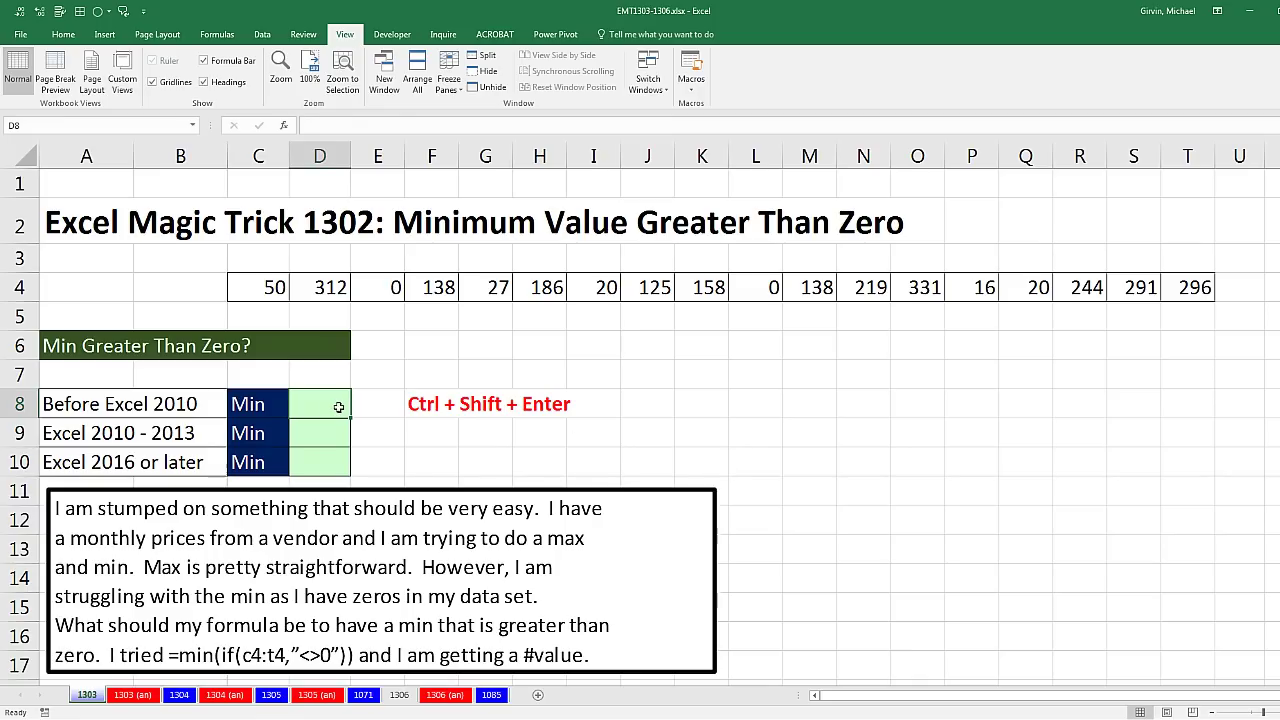
- Start a formula in D8 with MIN and a nested IF whose logical test is C4:T4>0
{"action": "left_click", "coordinate": [381, 289]}
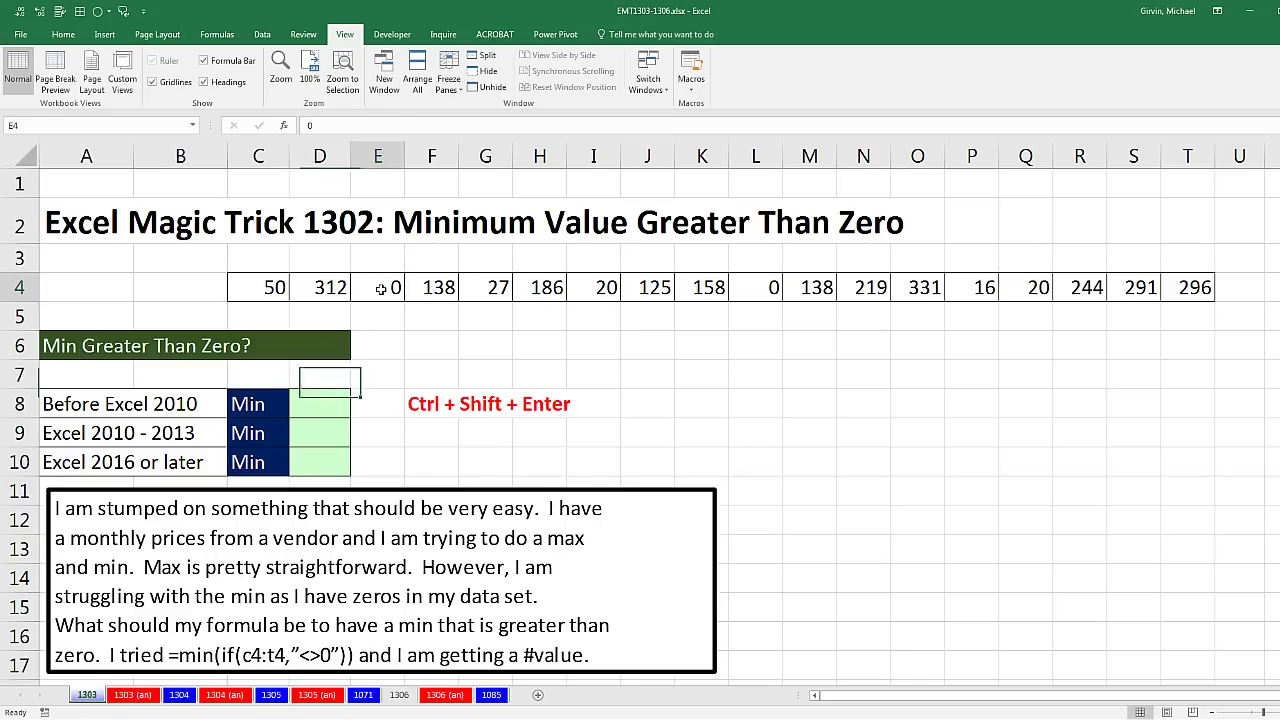
{"action": "left_click", "coordinate": [335, 403]}
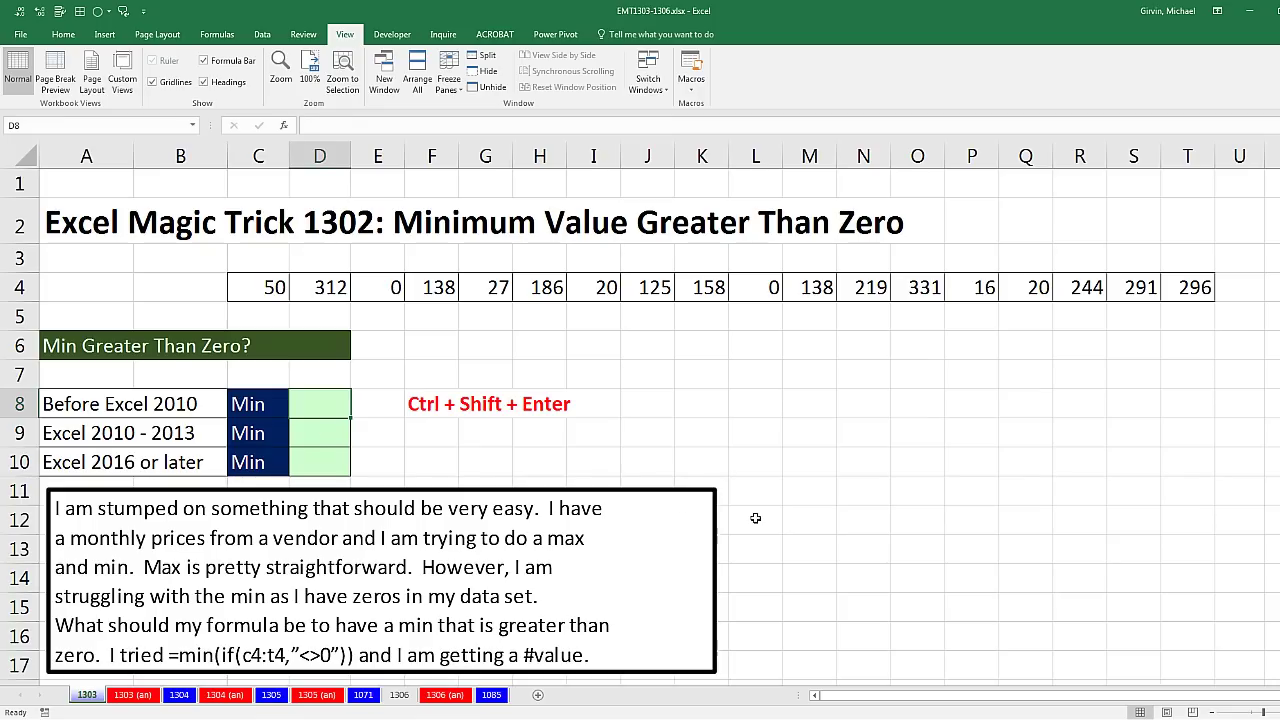
{"action": "type", "text": "=min"}
{"action": "key", "text": "Tab"}
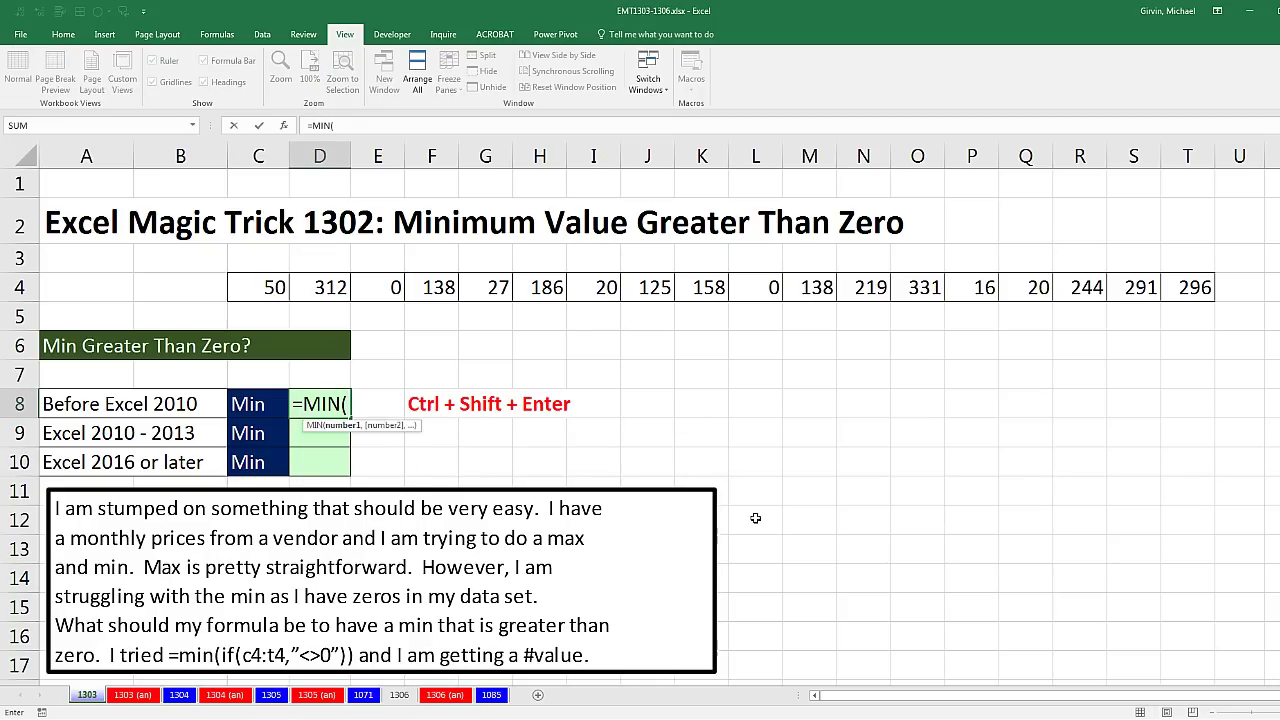
{"action": "left_click_drag", "start_coordinate": [254, 287], "coordinate": [1192, 285]}
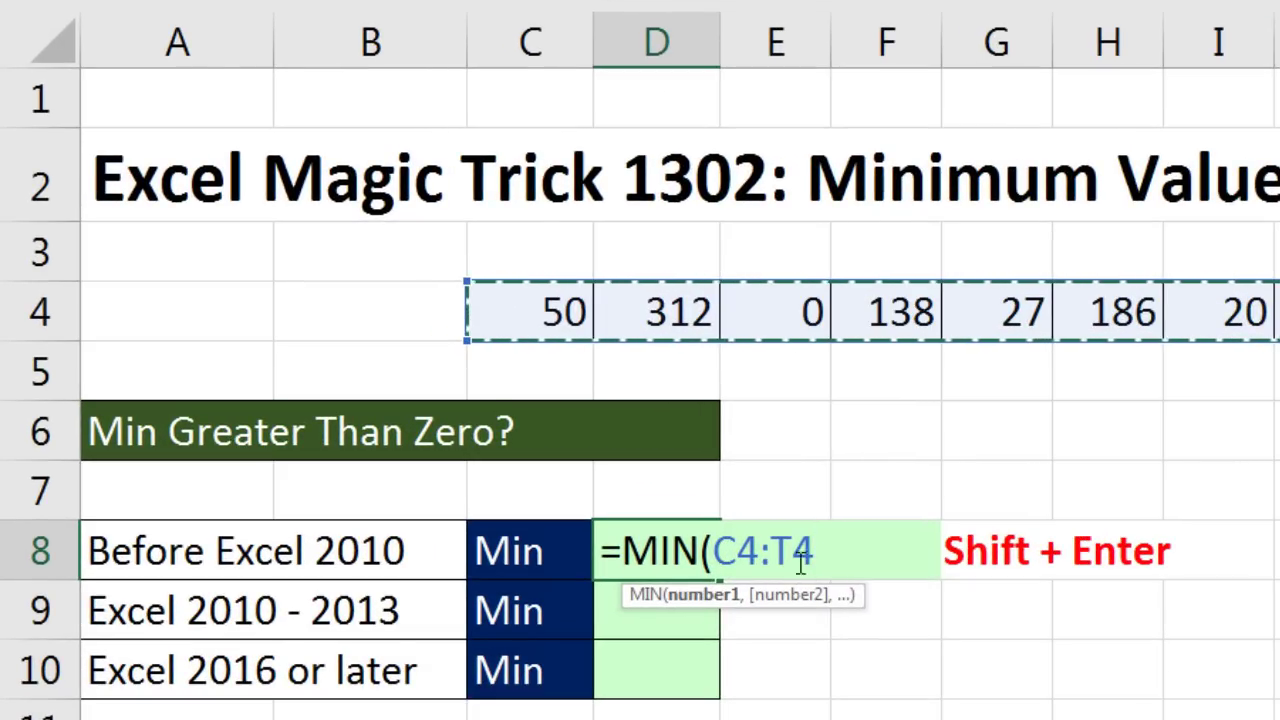
{"action": "left_click", "coordinate": [716, 550]}
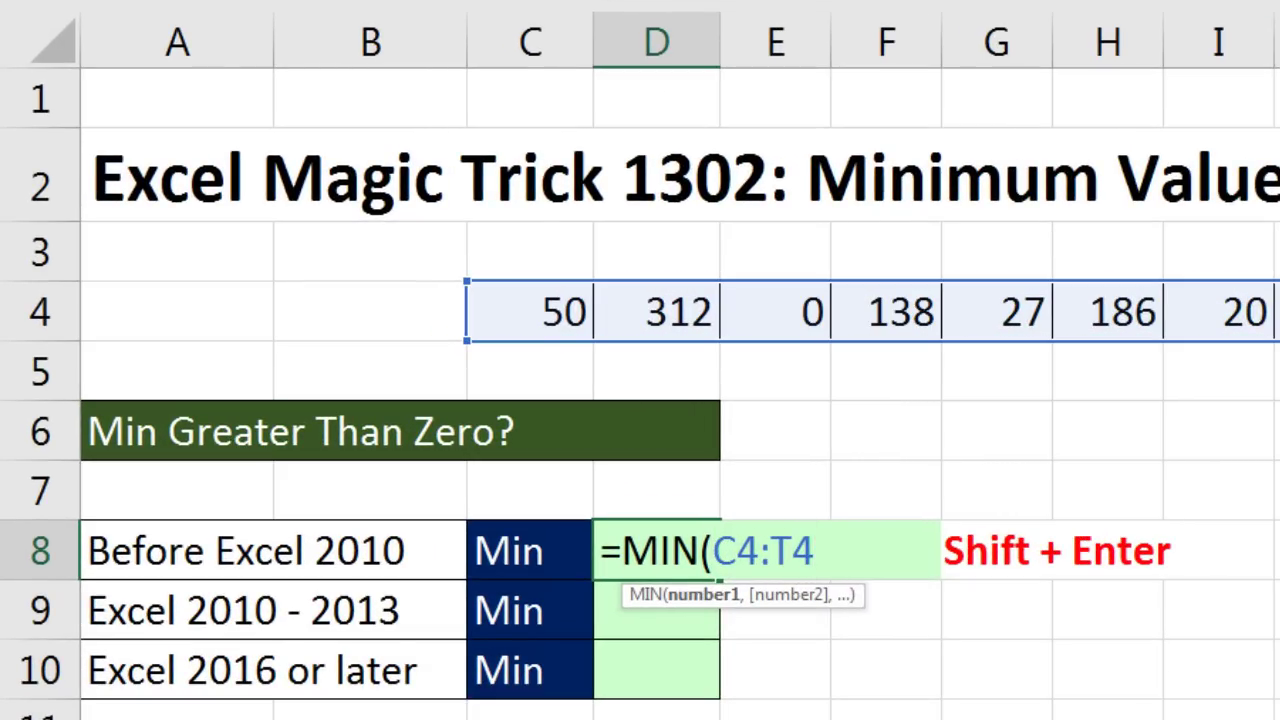
{"action": "type", "text": "if"}
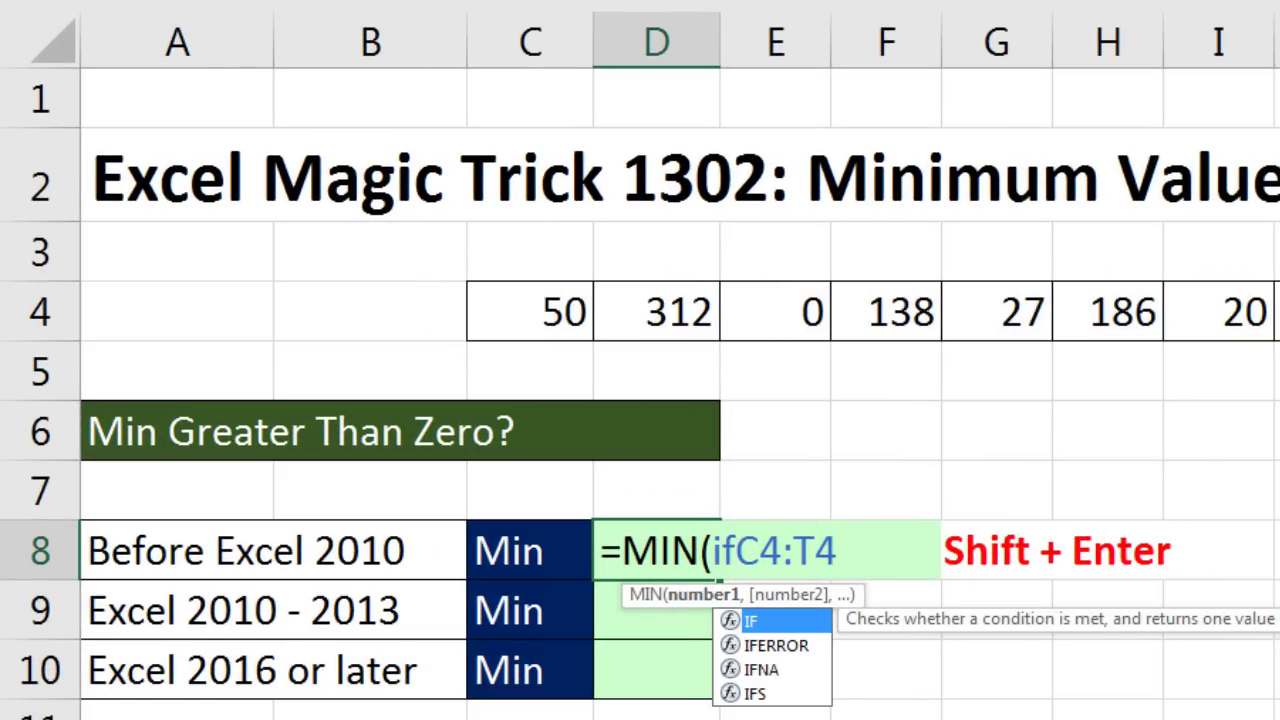
{"action": "key", "text": "Tab"}
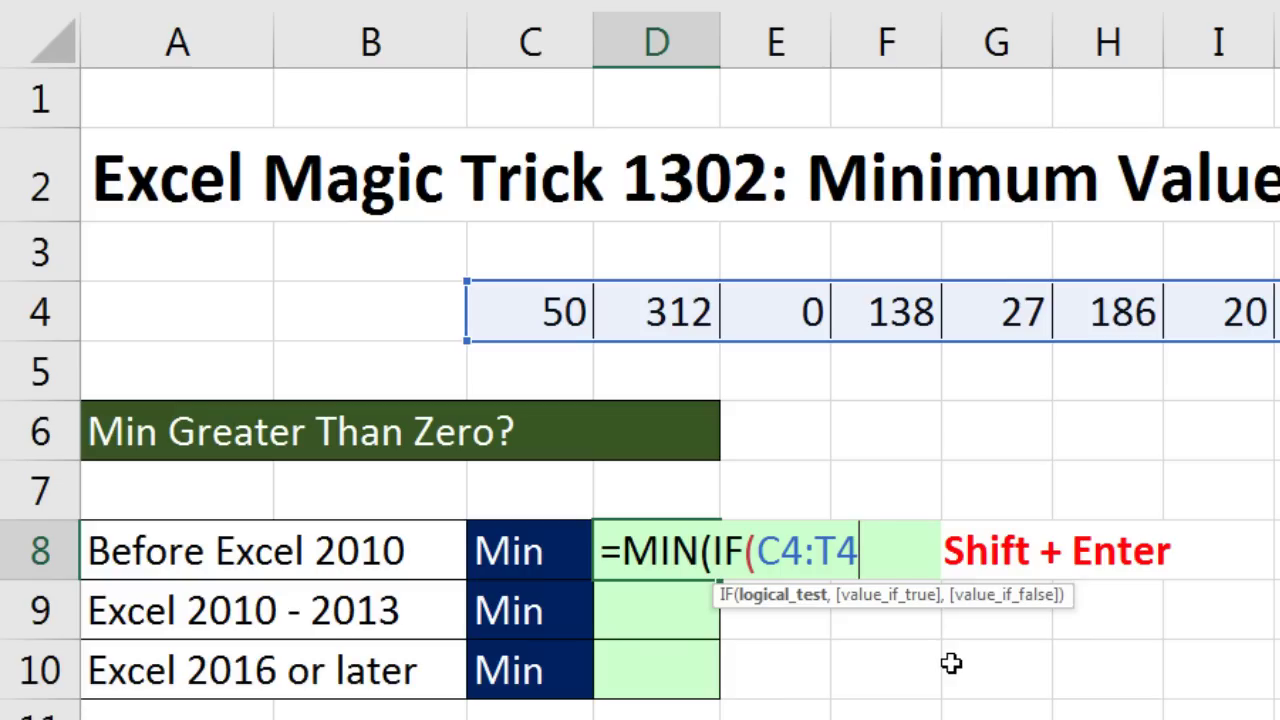
{"action": "type", "text": ">0"}
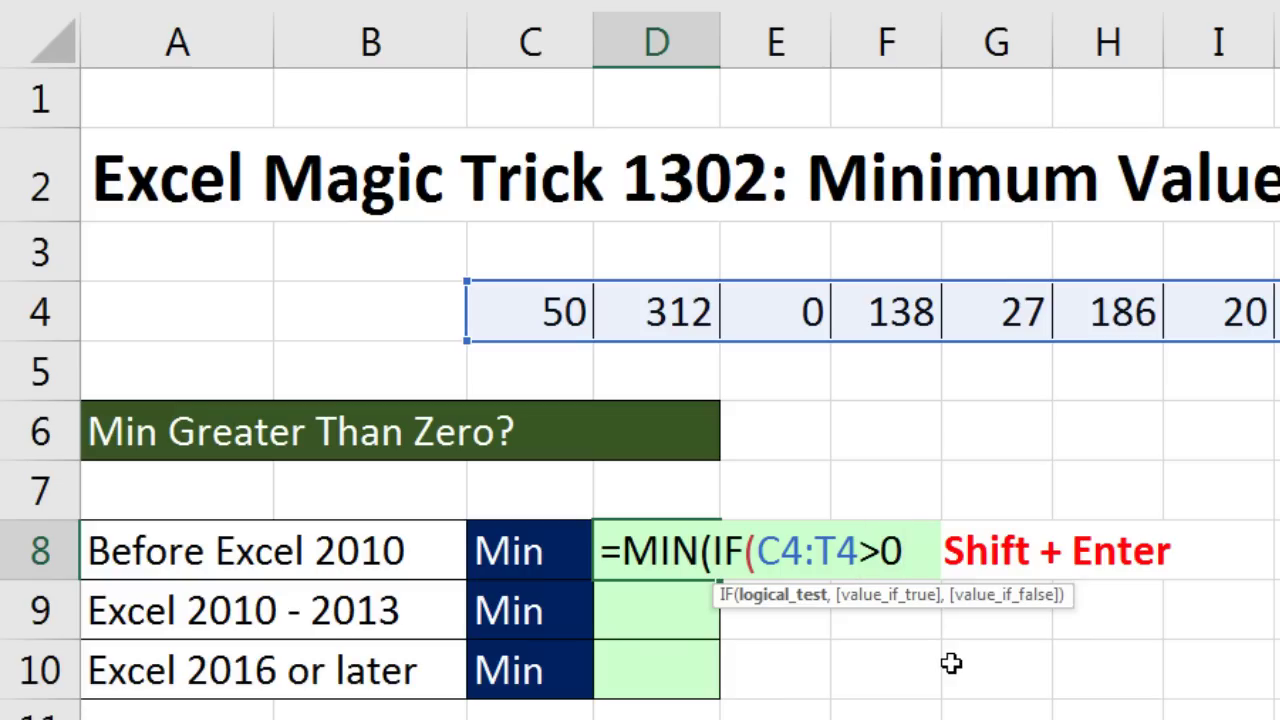
- Evaluate the IF function's logical test C4:T4>0 in place to inspect its array, and restore the expression
{"action": "left_click", "coordinate": [790, 595]}
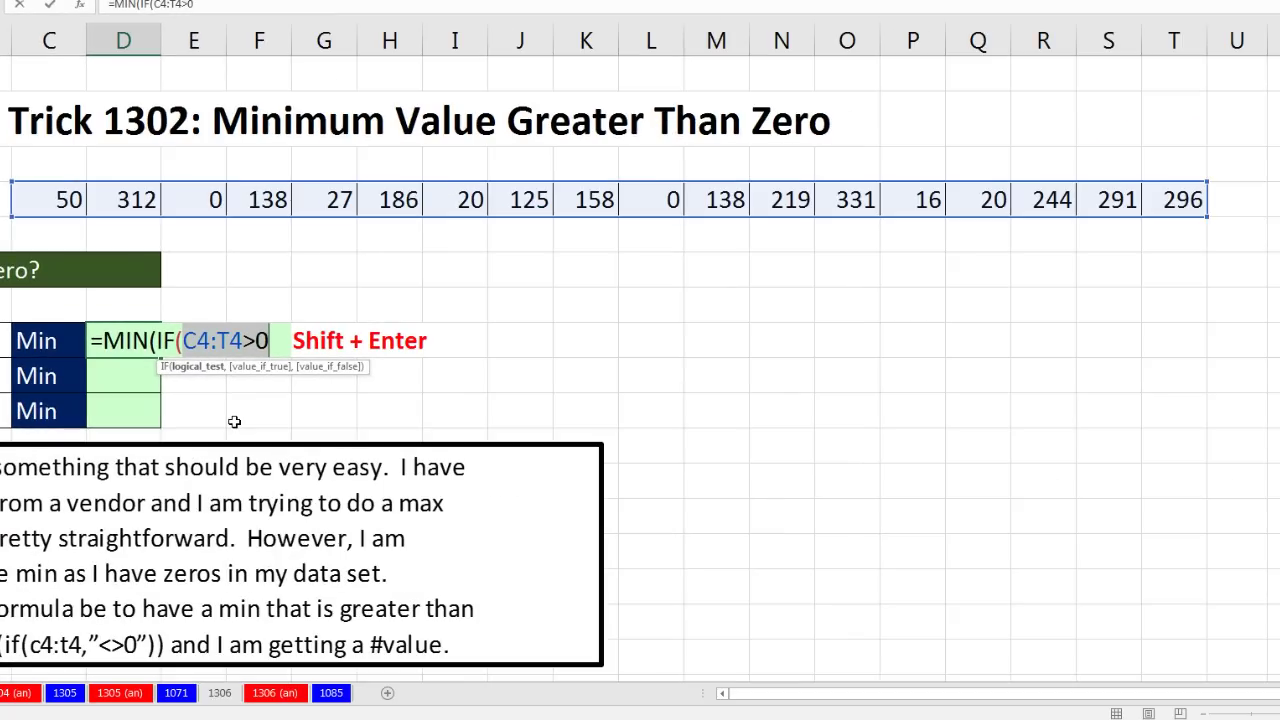
{"action": "key", "text": "F9"}
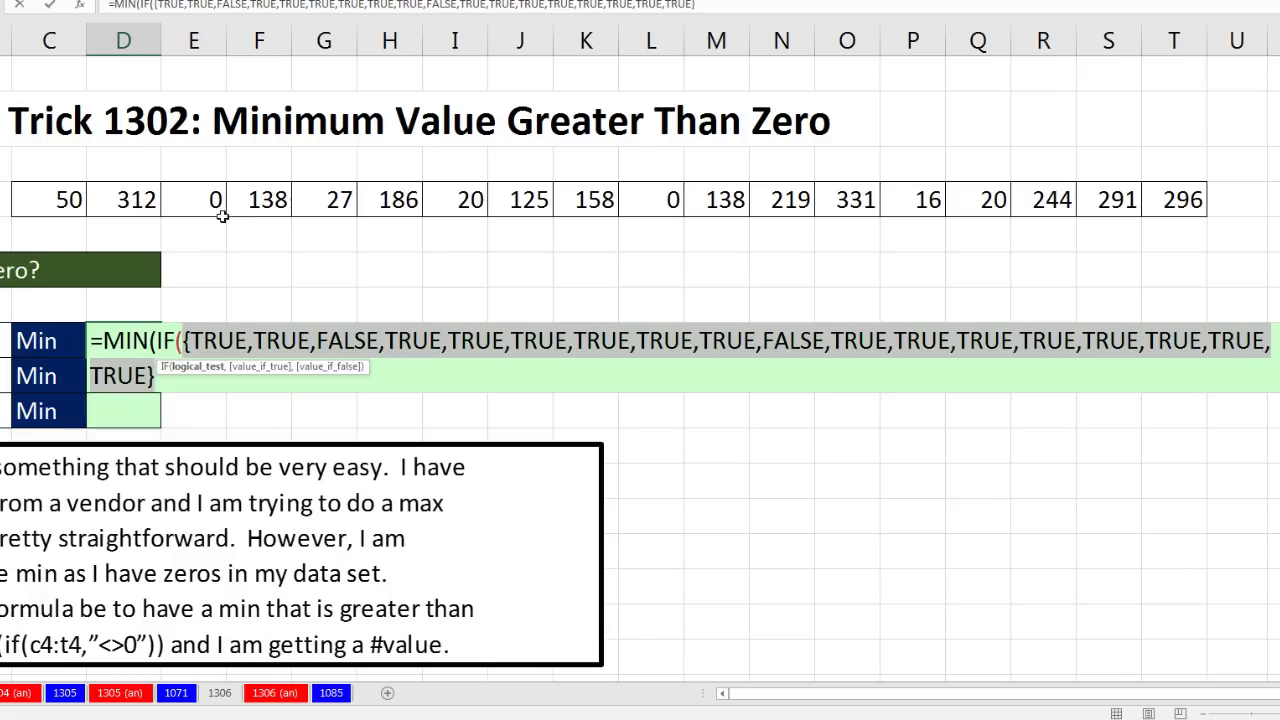
{"action": "key", "text": "ctrl+z"}
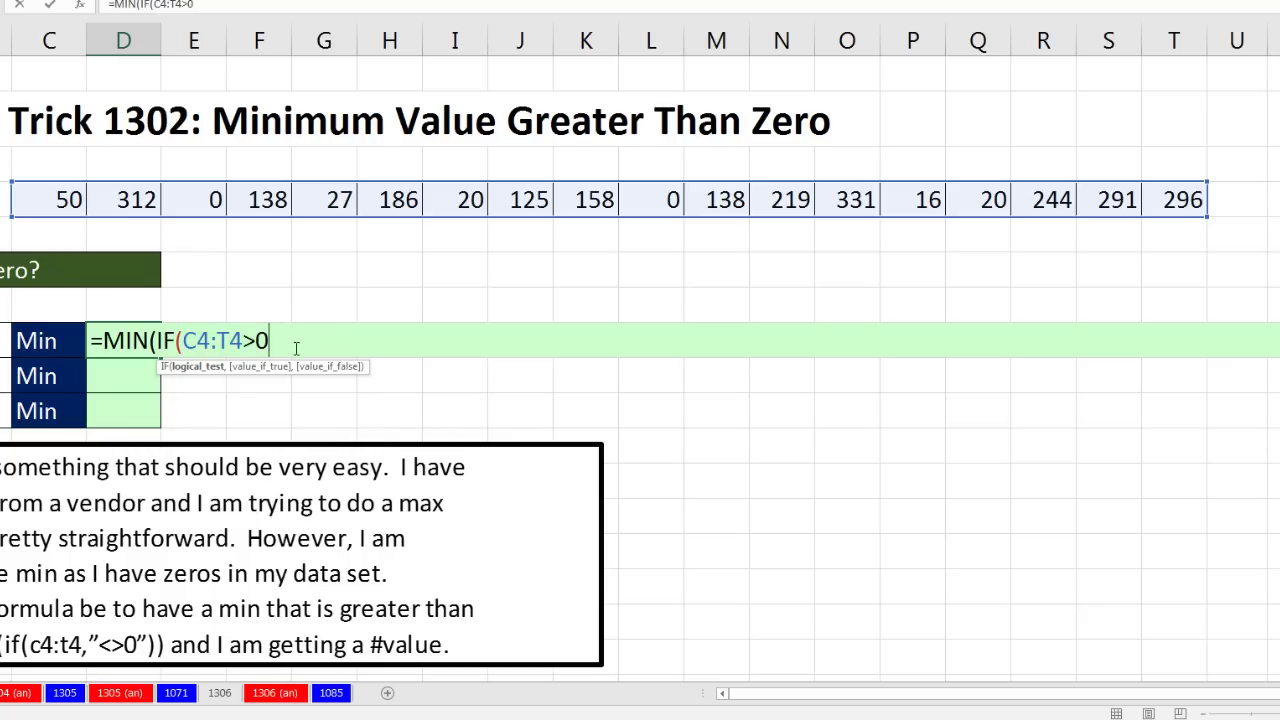
- Add C4:T4 as the IF function's value if true in D8 and close the IF
{"action": "type", "text": ","}
{"action": "left_click_drag", "start_coordinate": [62, 200], "coordinate": [1180, 198]}
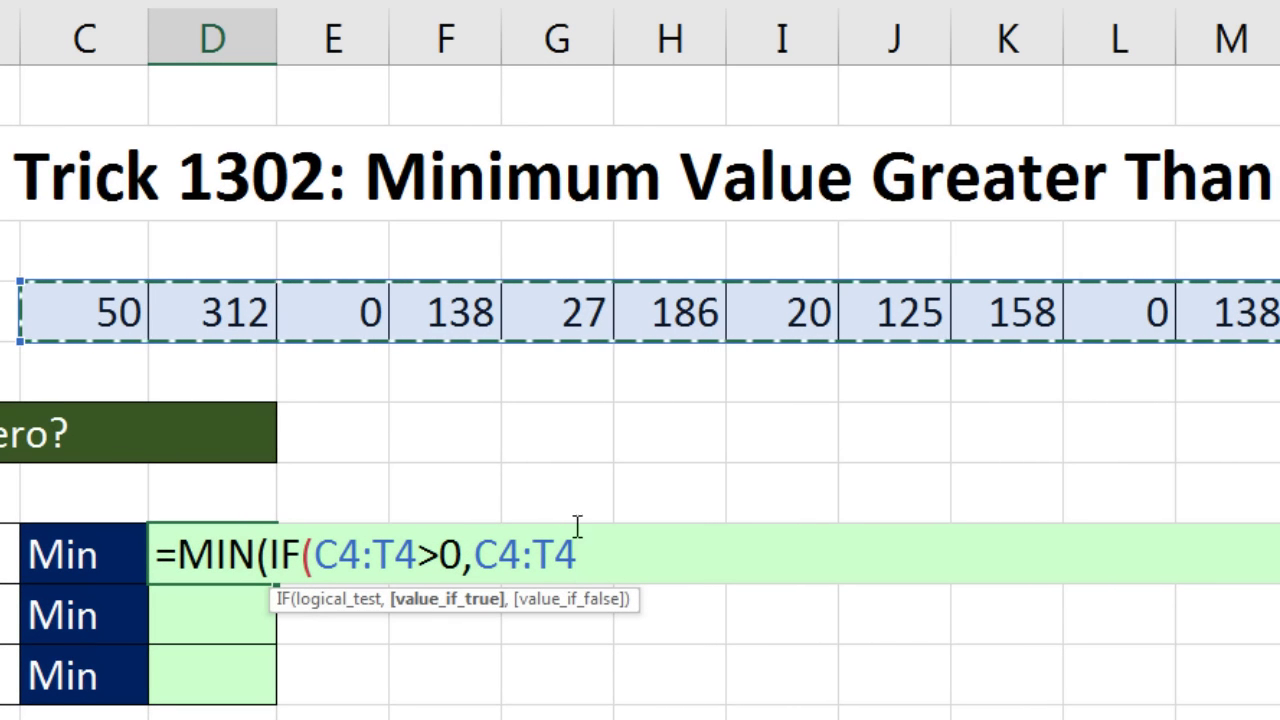
{"action": "key", "text": "F2"}
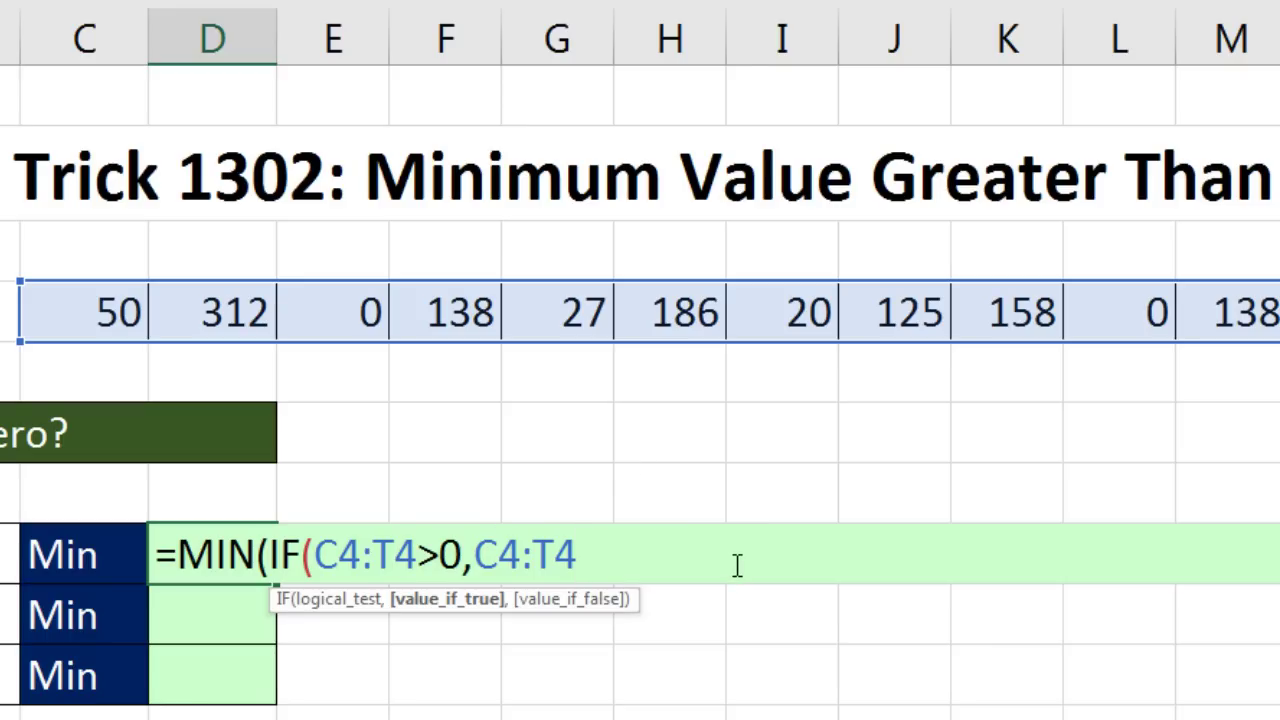
{"action": "type", "text": ")"}
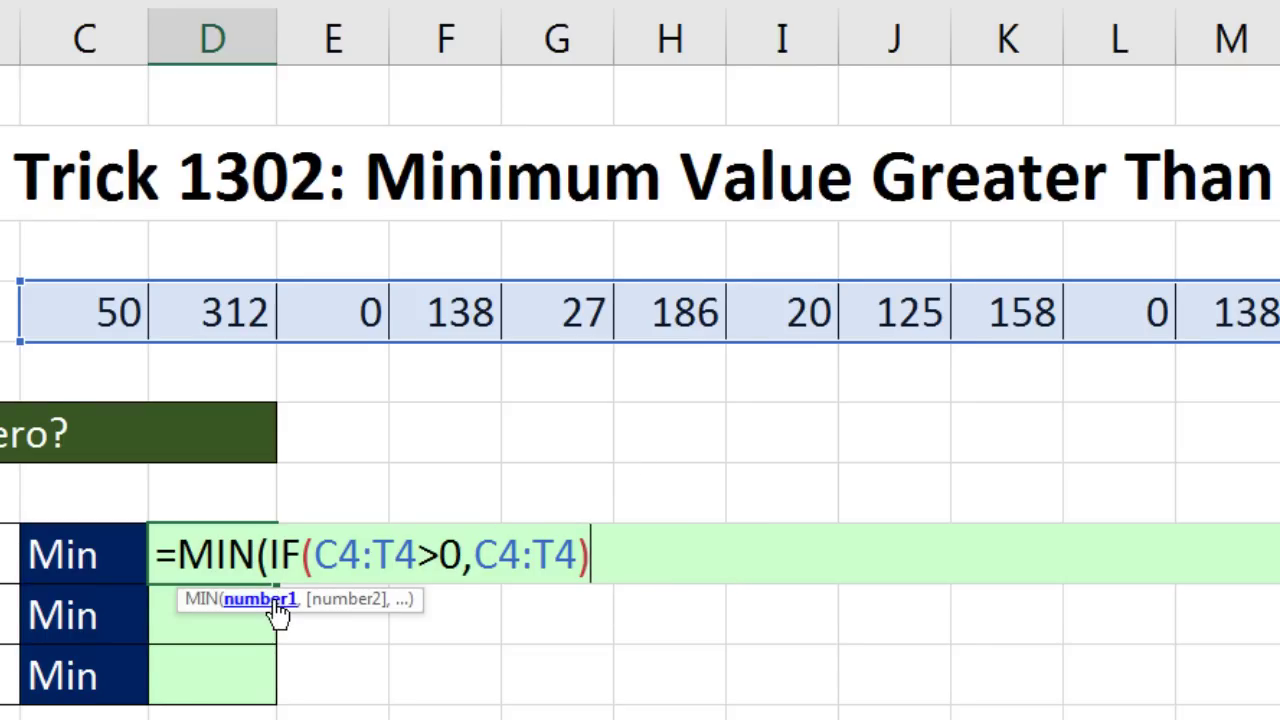
- Evaluate the IF expression inside MIN to inspect the array it passes on, and restore the expression
{"action": "key", "text": "F9"}
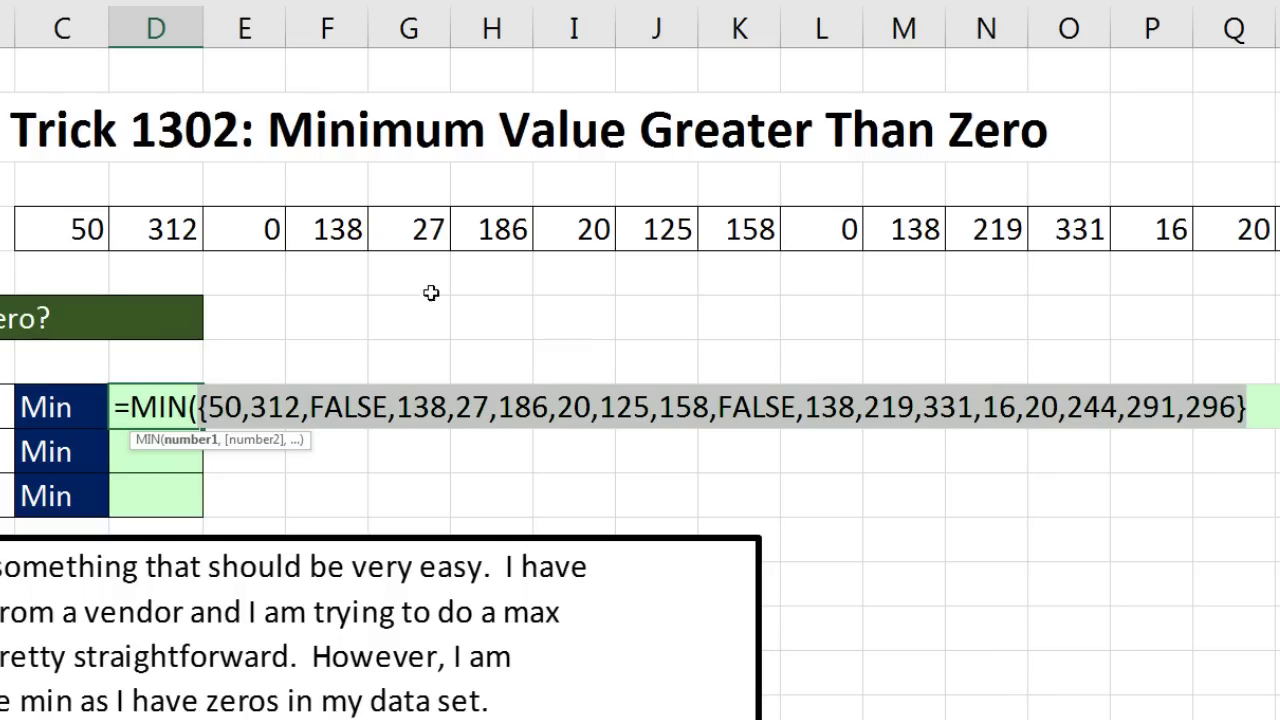
{"action": "key", "text": "ctrl+z"}
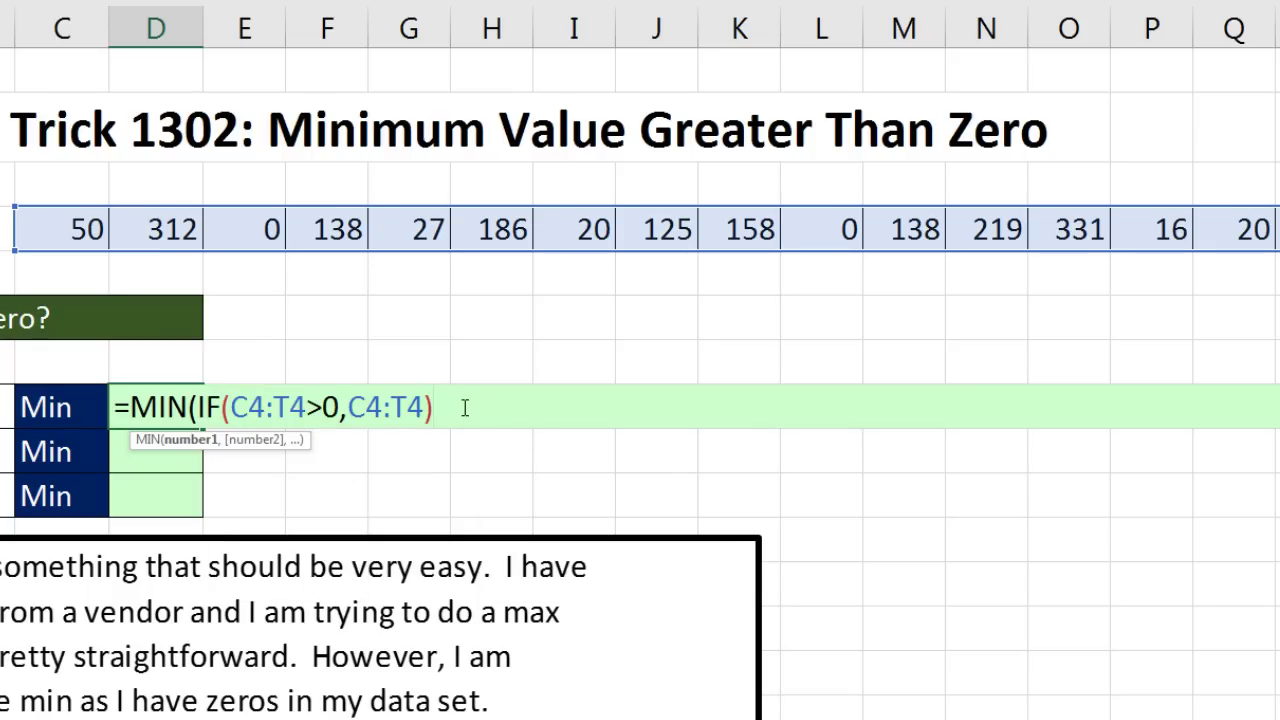
- Complete the D8 formula as =MIN(IF(C4:T4>0,C4:T4)) and enter it as an array formula
{"action": "left_click", "coordinate": [307, 407]}
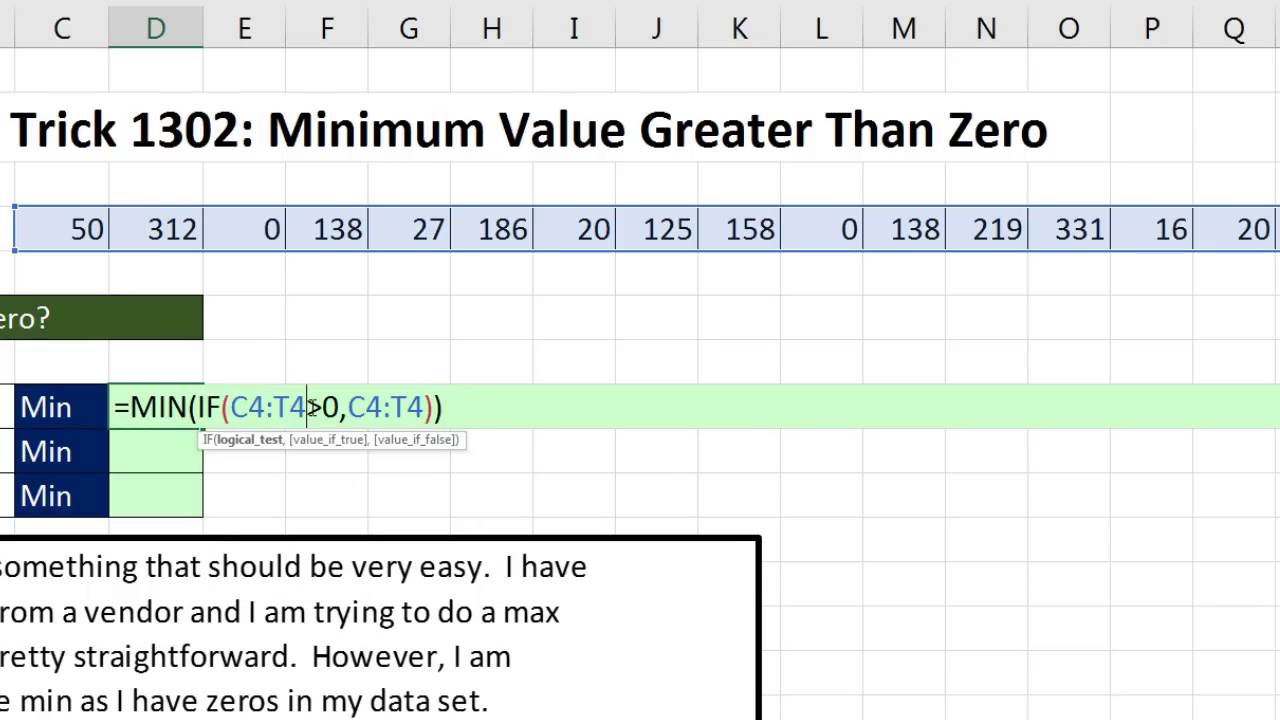
{"action": "key", "text": "shift+Right"}
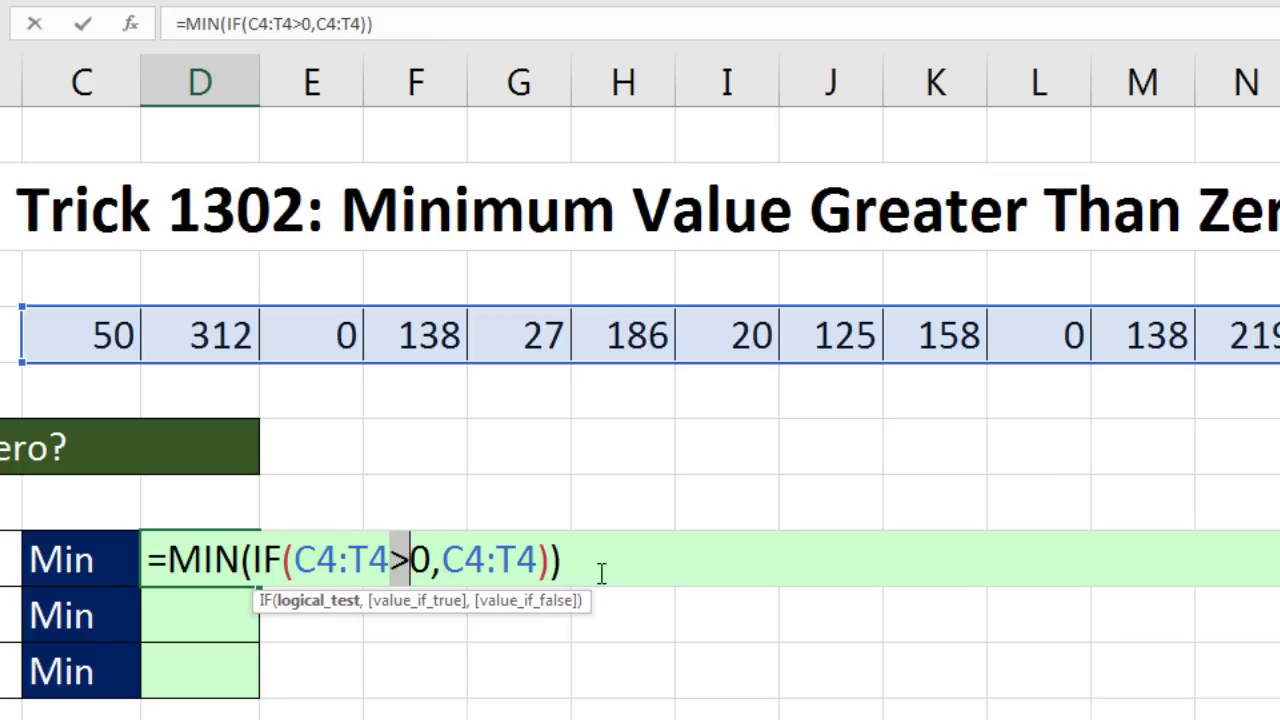
{"action": "left_click", "coordinate": [484, 416]}
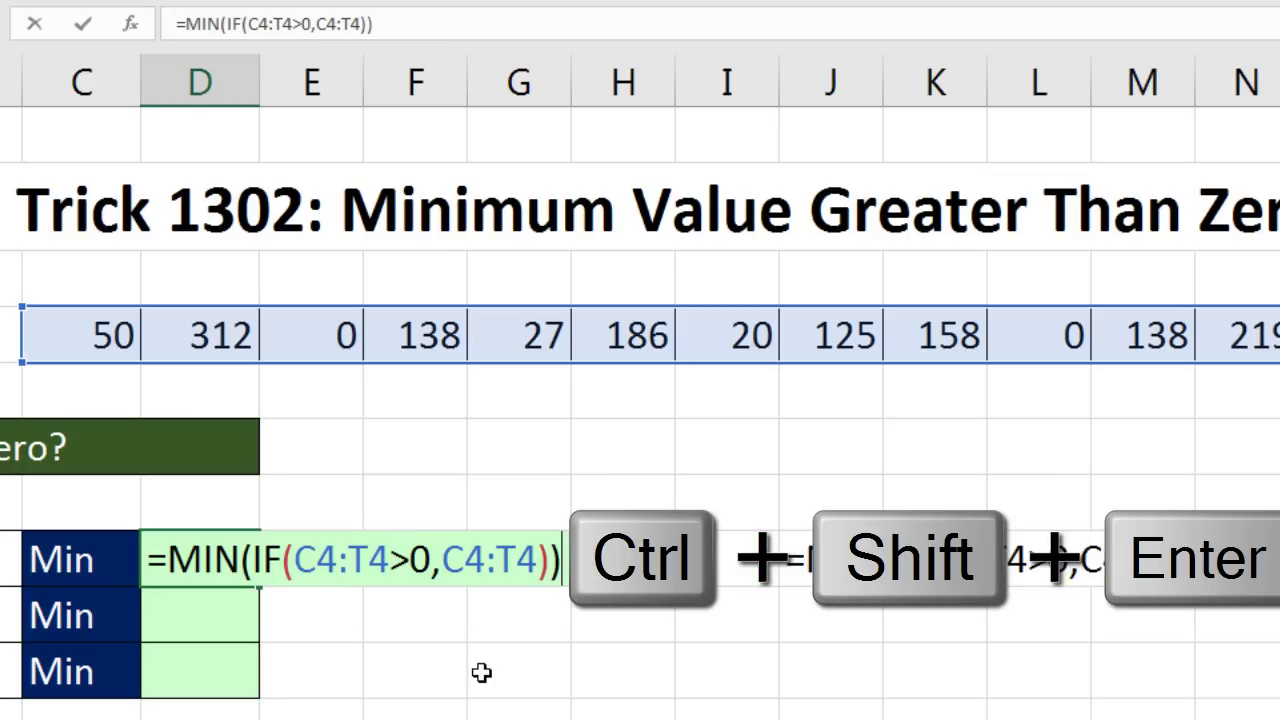
{"action": "key", "text": "ctrl+shift+Return"}
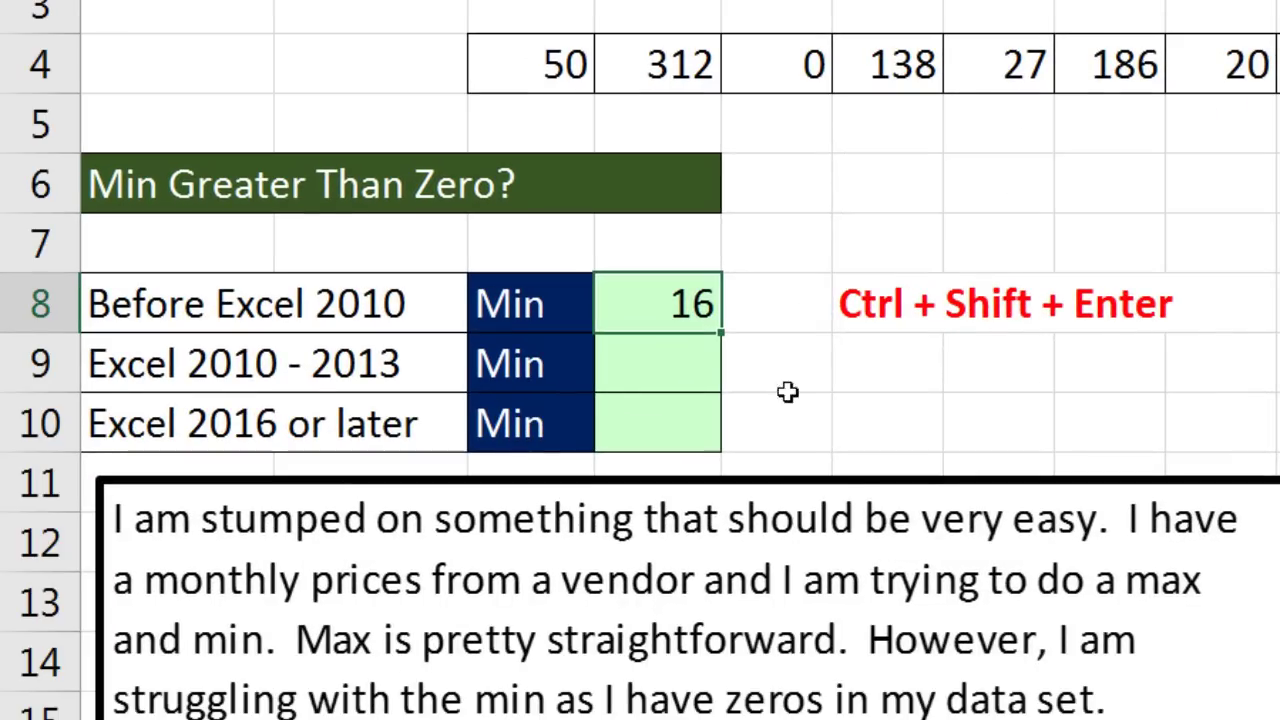
- Start an AGGREGATE formula in D9 with function 15 - SMALL and option 6 - Ignore error values
{"action": "left_click", "coordinate": [437, 492]}
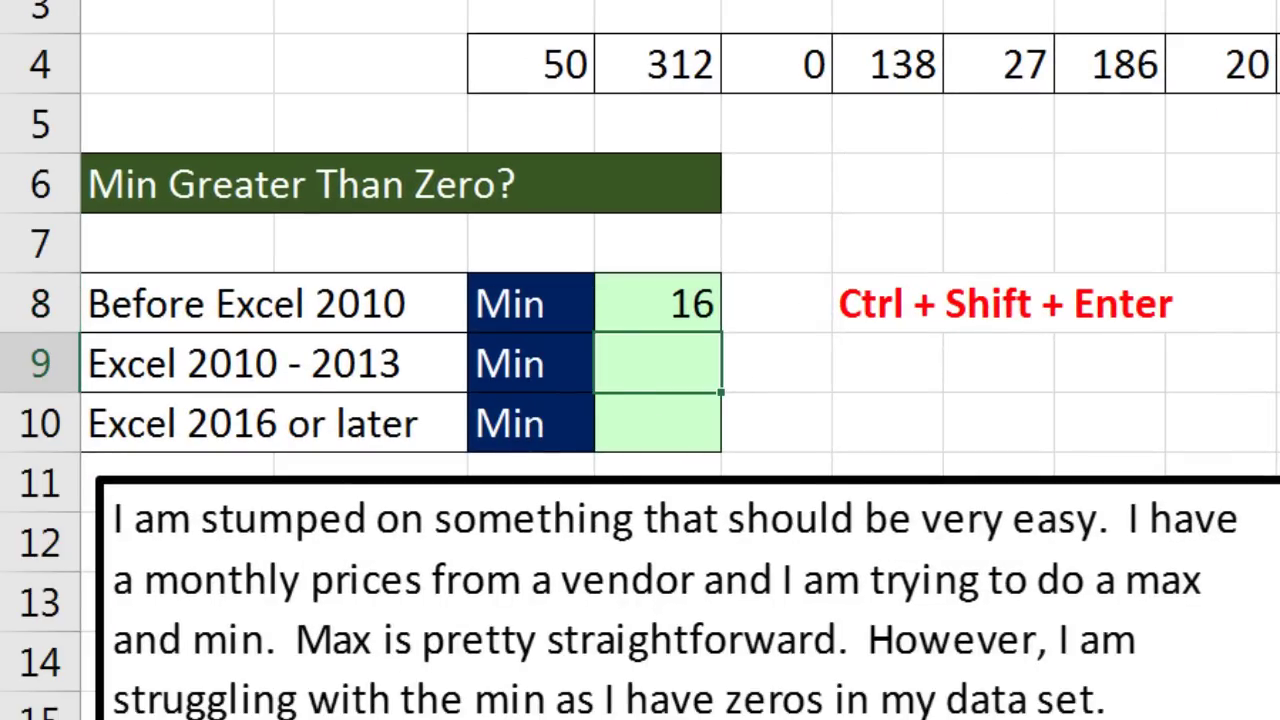
{"action": "type", "text": "=ag"}
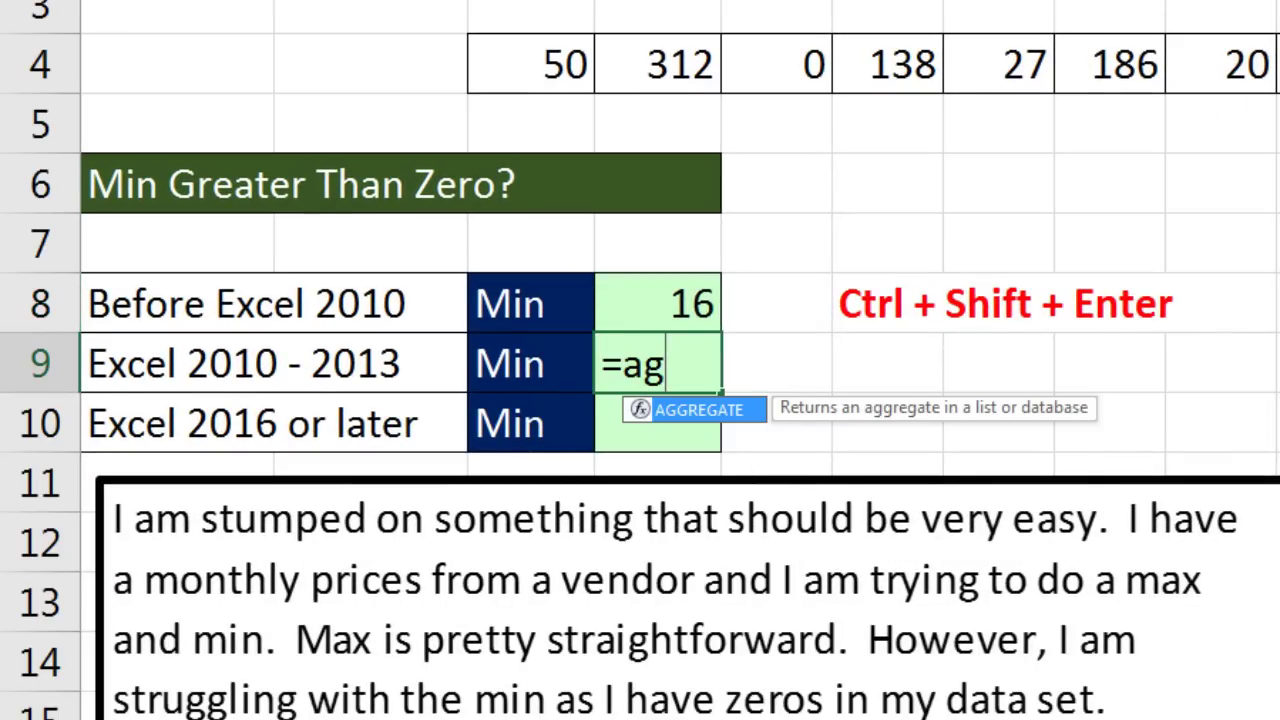
{"action": "key", "text": "Tab"}
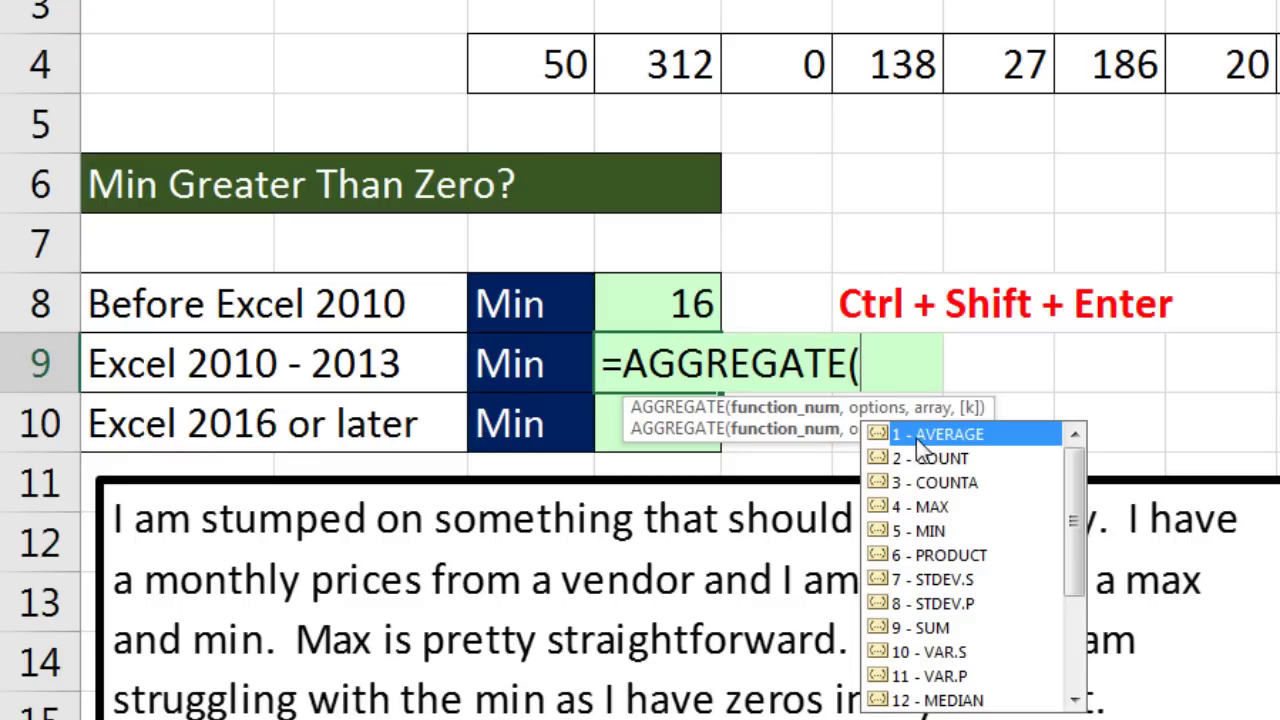
{"action": "left_click_drag", "start_coordinate": [1076, 570], "coordinate": [1077, 596]}
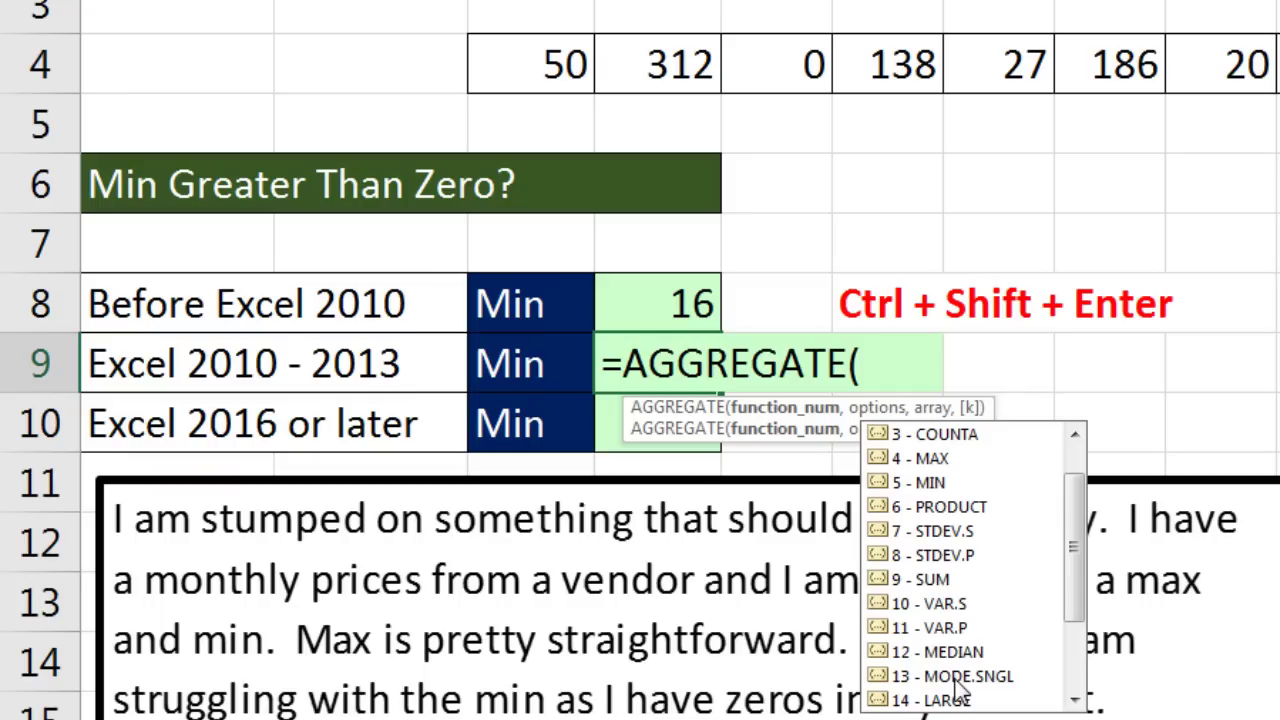
{"action": "left_click_drag", "start_coordinate": [1073, 594], "coordinate": [1074, 657]}
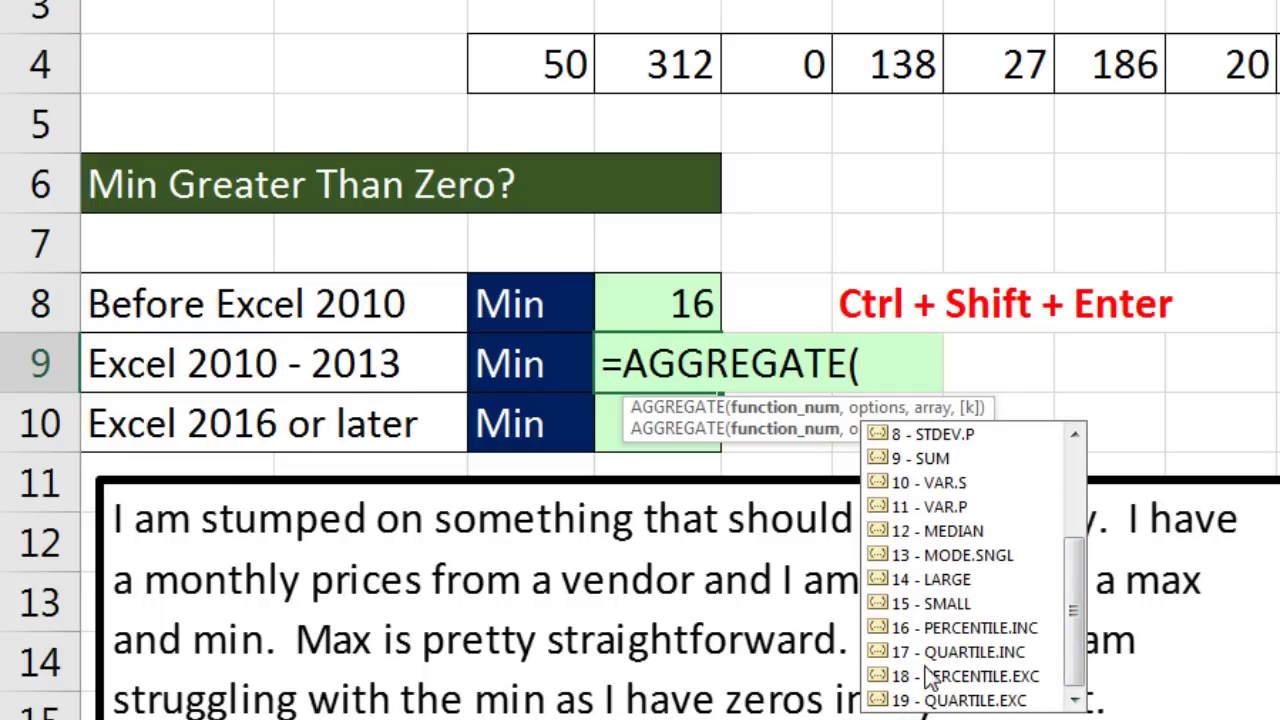
{"action": "double_click", "coordinate": [945, 604]}
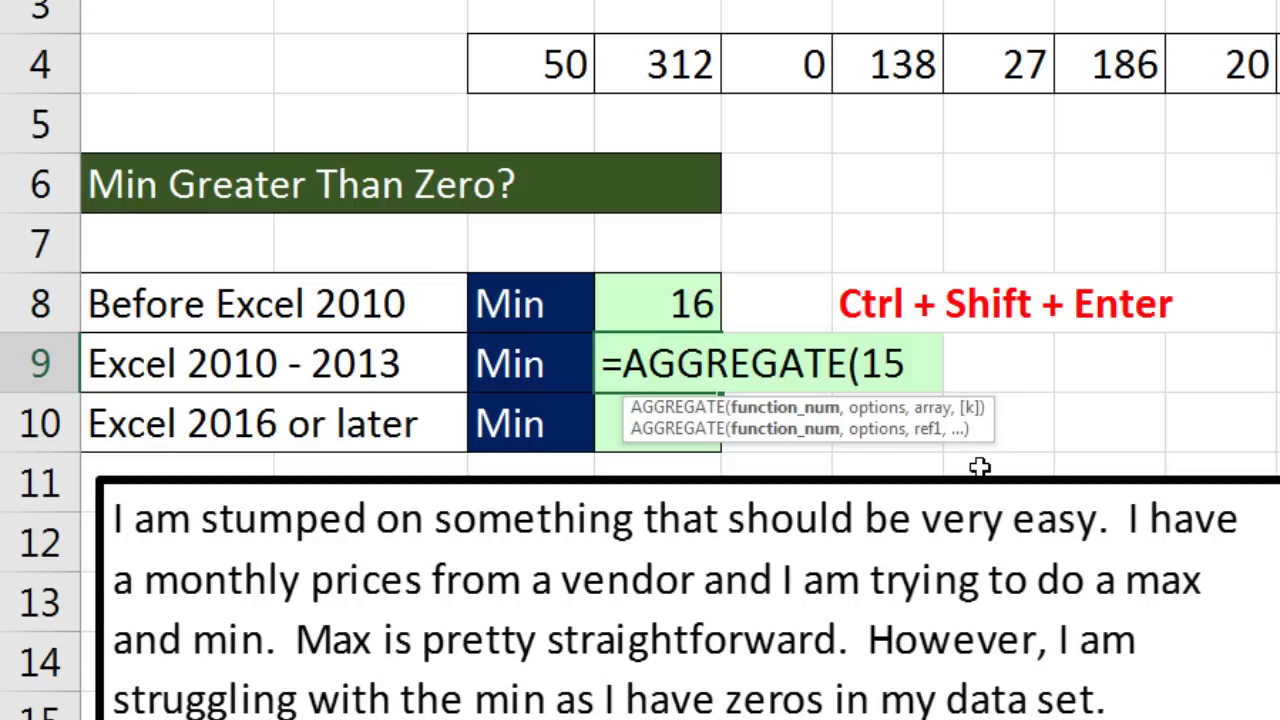
{"action": "type", "text": ","}
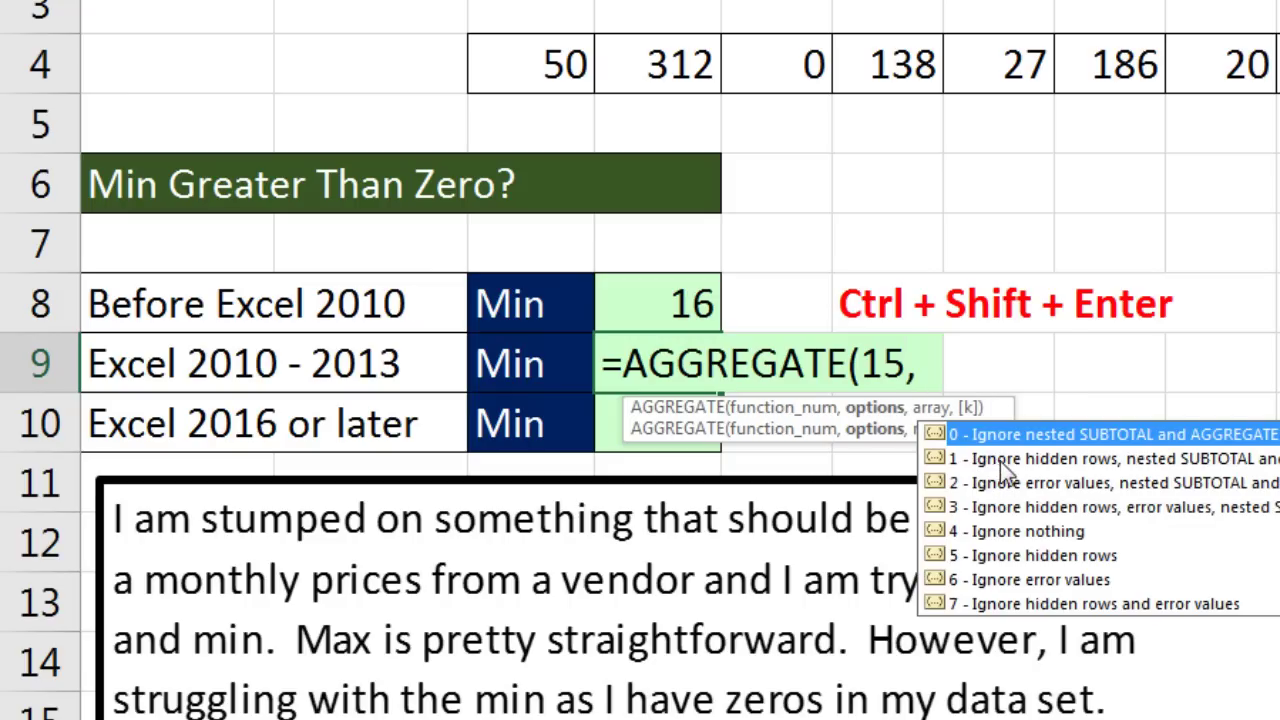
{"action": "double_click", "coordinate": [994, 579]}
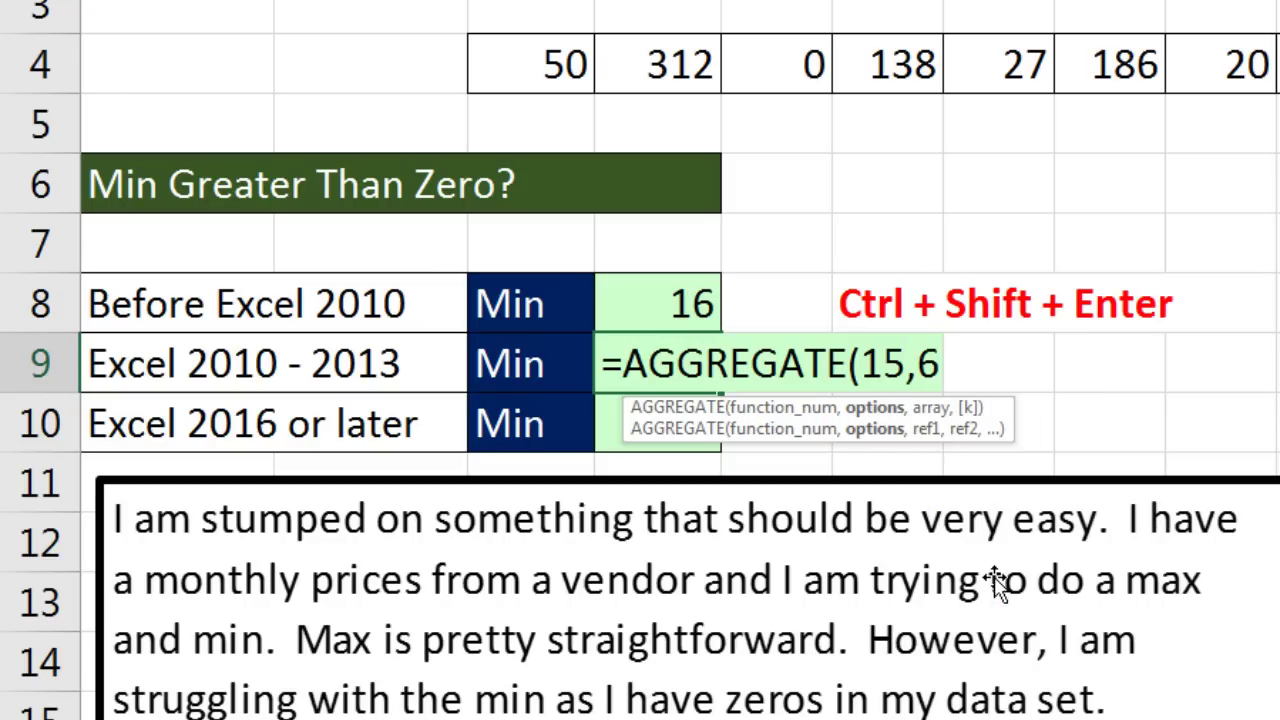
{"action": "type", "text": ","}
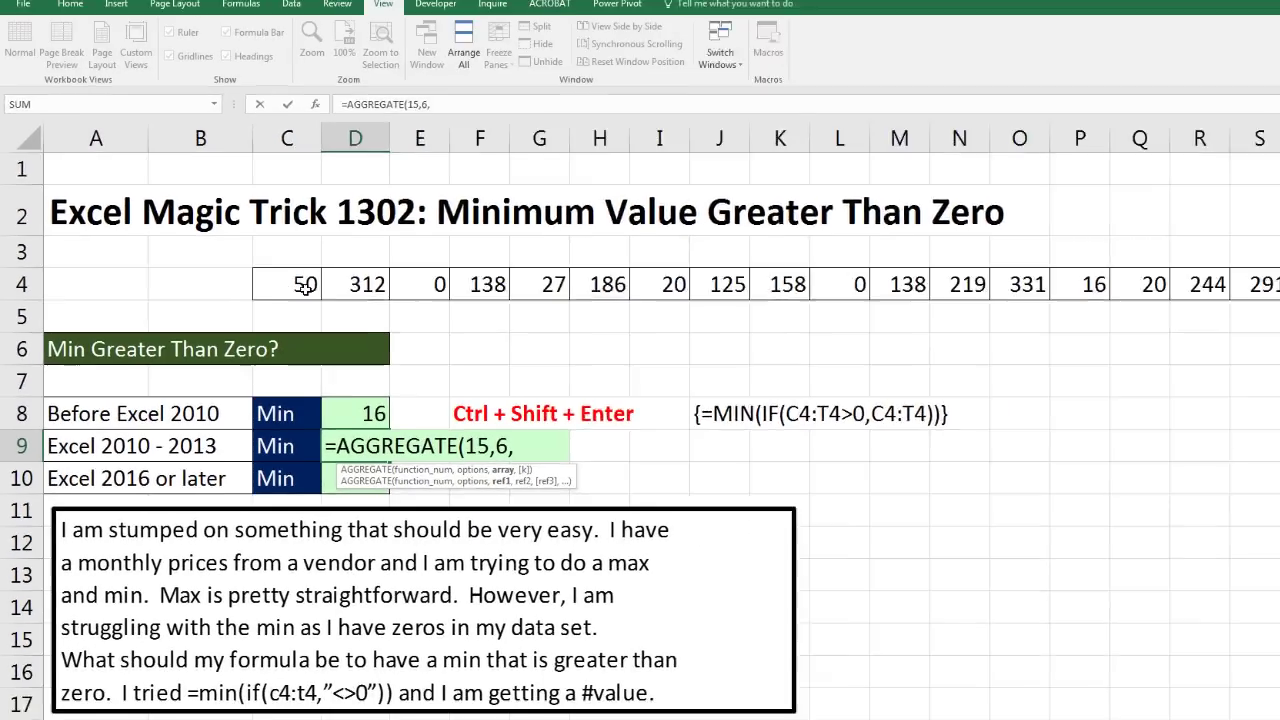
- Add C4:T4/(C4:T4>0) as the array argument of the AGGREGATE formula in D9
{"action": "left_click_drag", "start_coordinate": [305, 288], "coordinate": [1221, 304]}
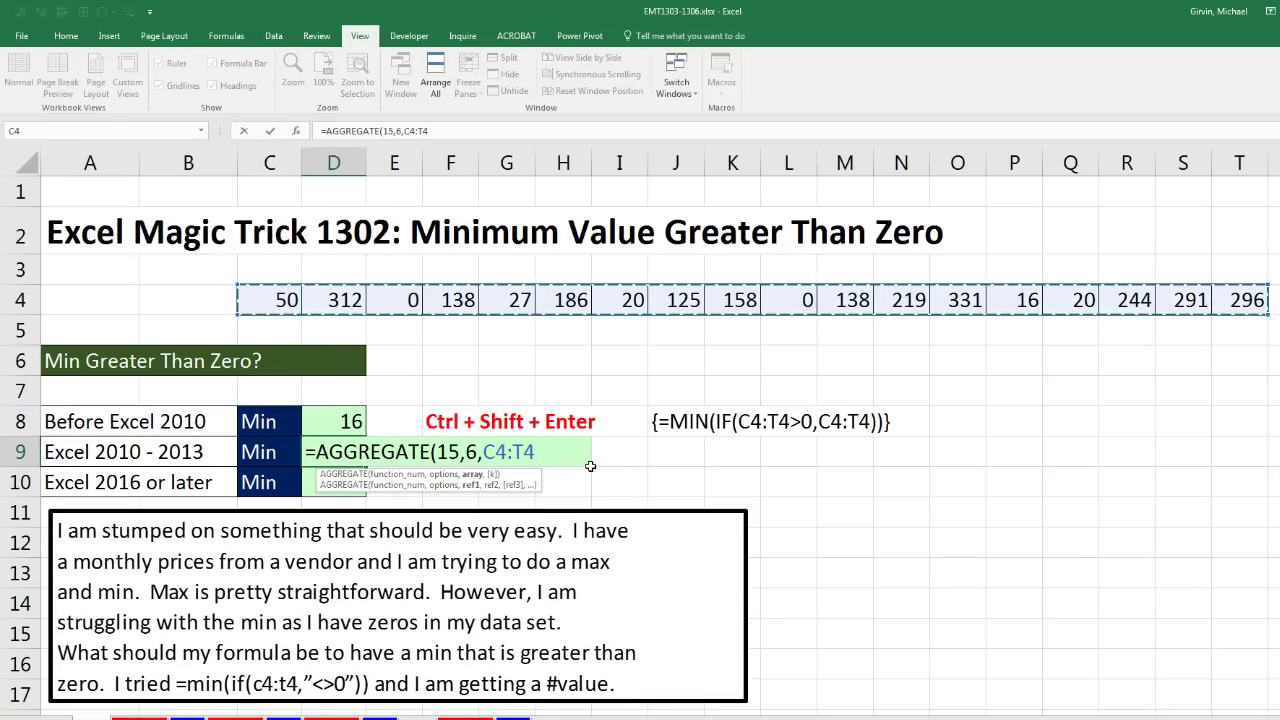
{"action": "type", "text": "/("}
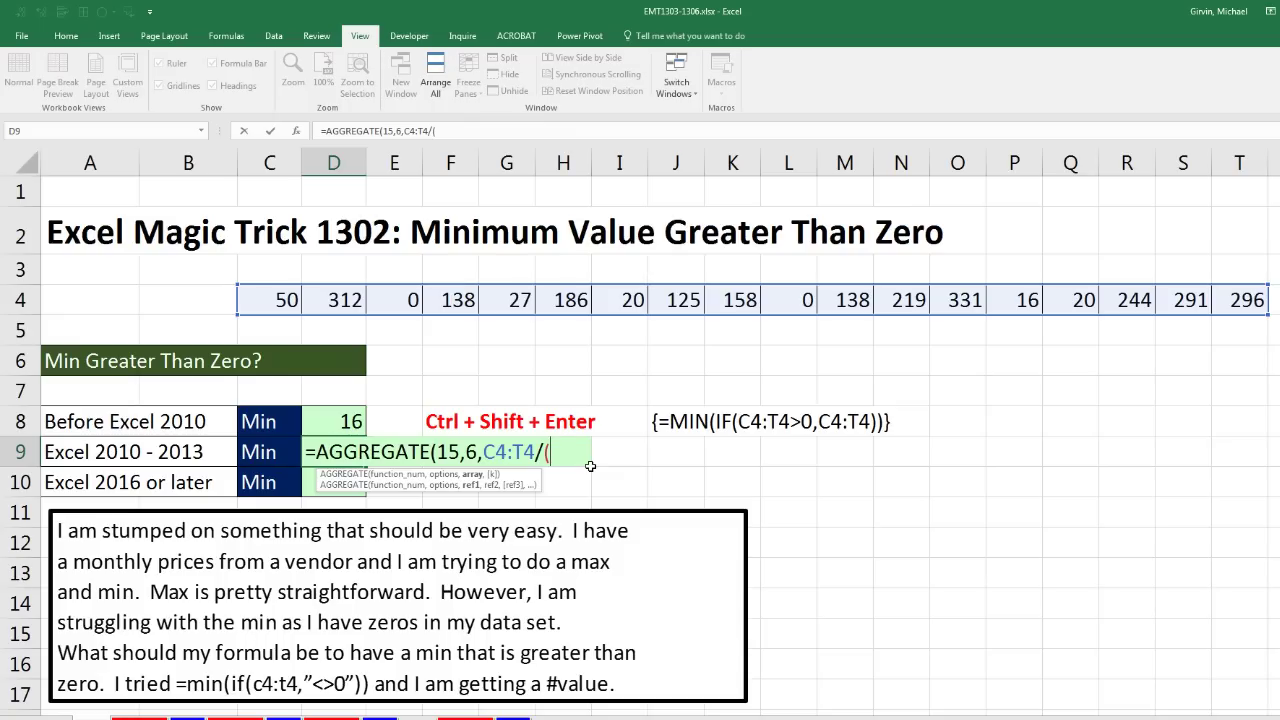
{"action": "left_click_drag", "start_coordinate": [280, 300], "coordinate": [1215, 298]}
{"action": "type", "text": ">0"}
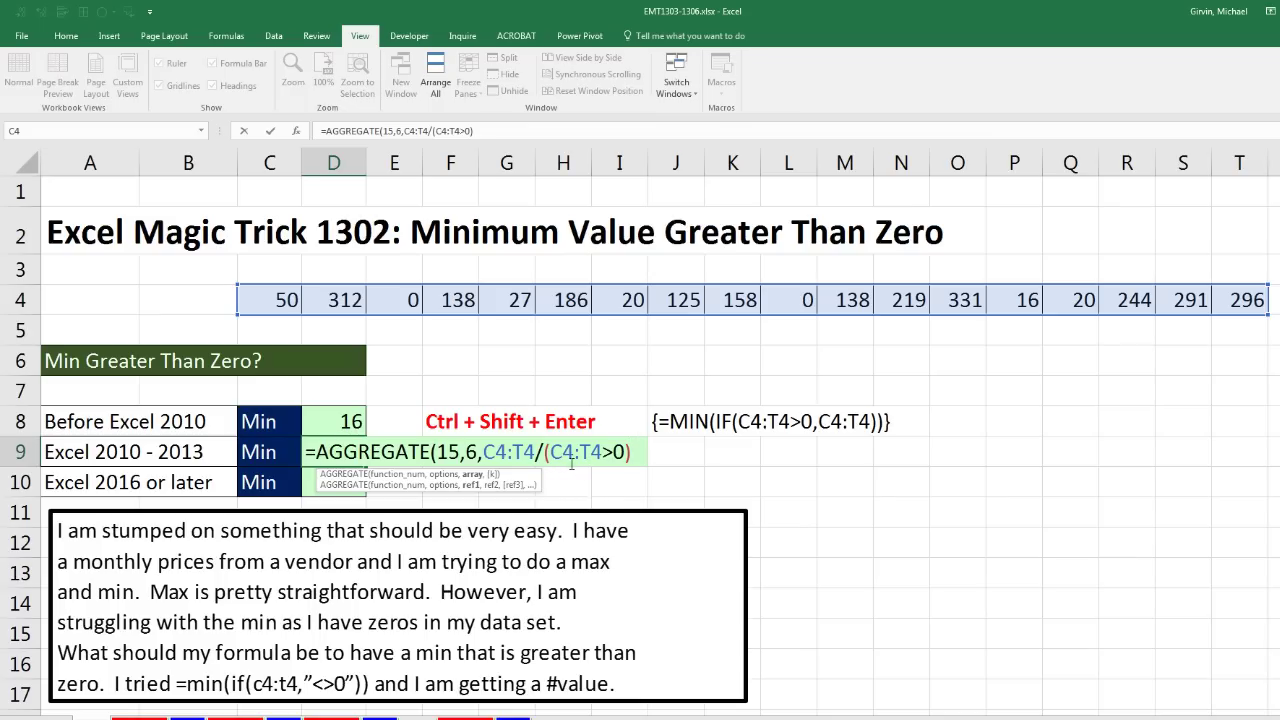
- Evaluate the AGGREGATE function's array argument in D9 to inspect its values, and restore the expression
{"action": "left_click", "coordinate": [472, 477]}
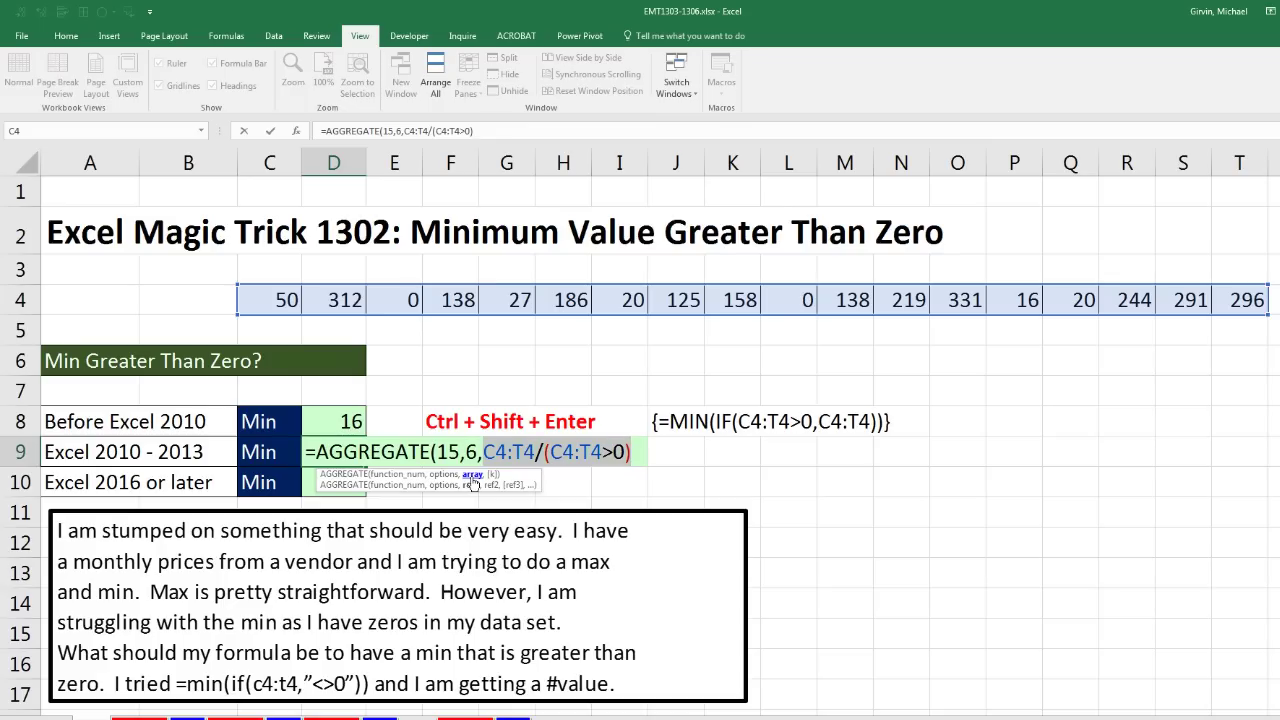
{"action": "key", "text": "F9"}
{"action": "key", "text": "F9"}
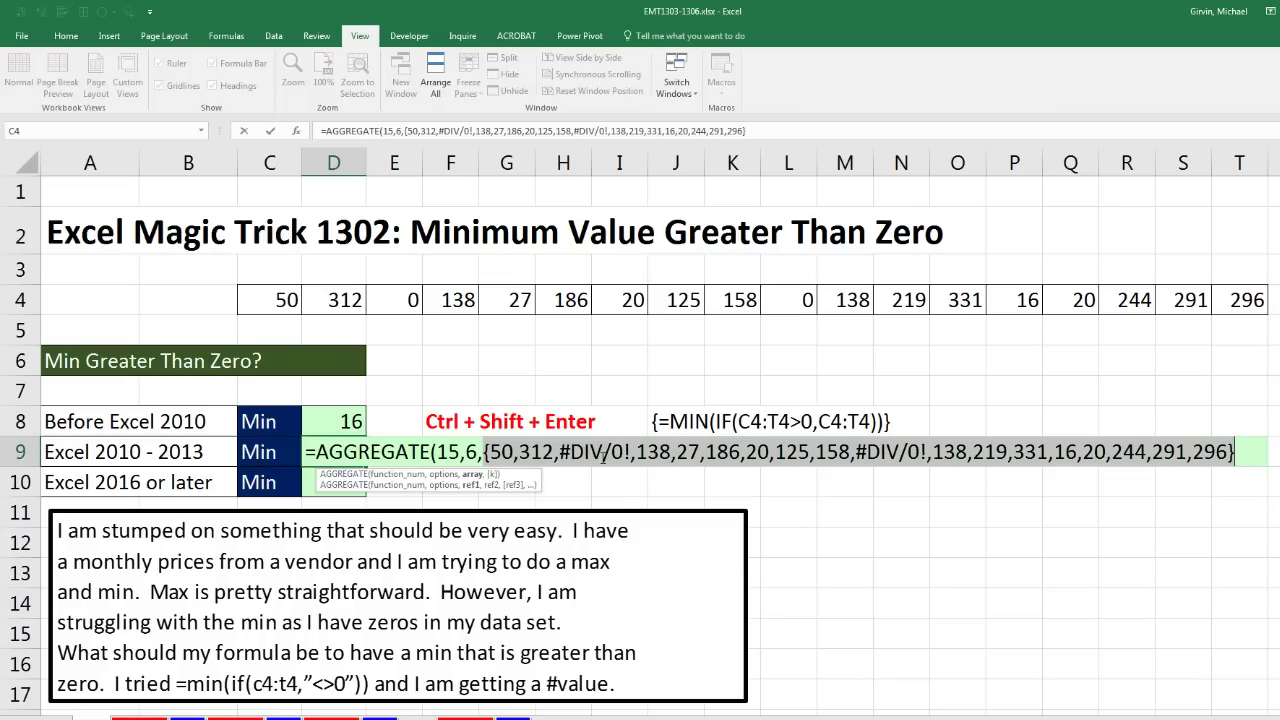
{"action": "key", "text": "ctrl+z"}
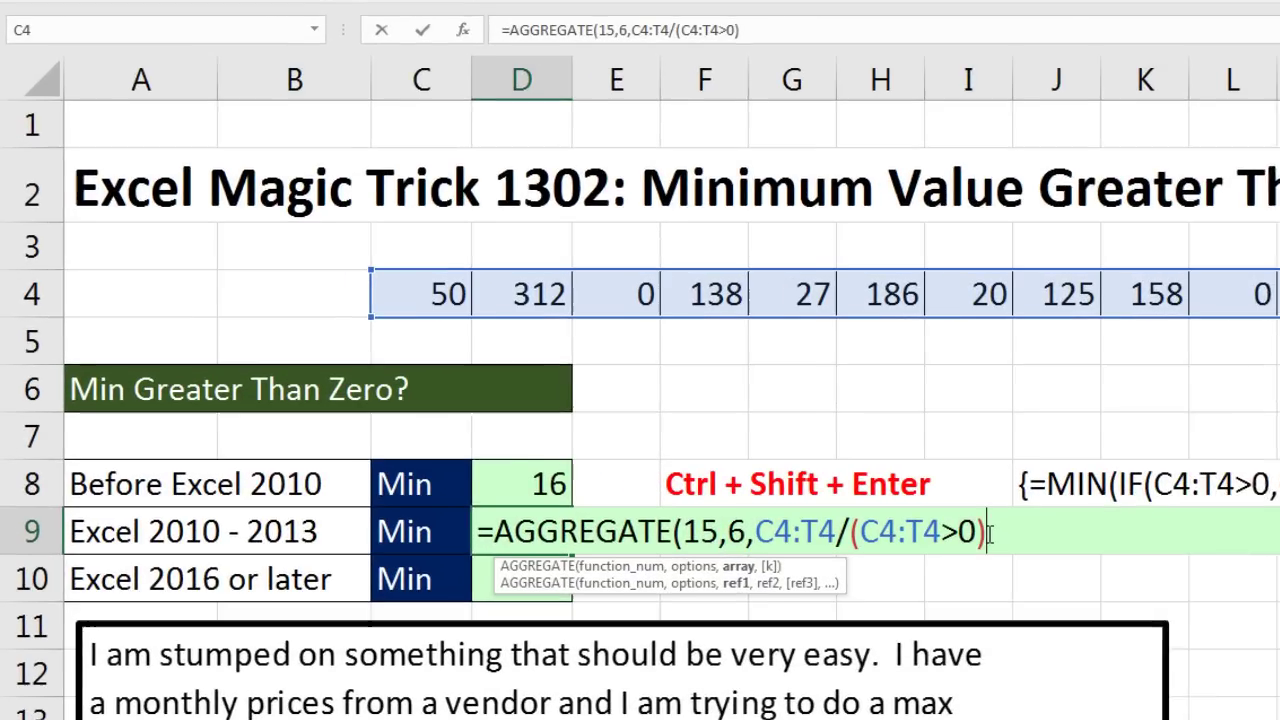
- Complete the AGGREGATE formula in D9 with 1 as the k argument and enter it
{"action": "type", "text": ",1"}
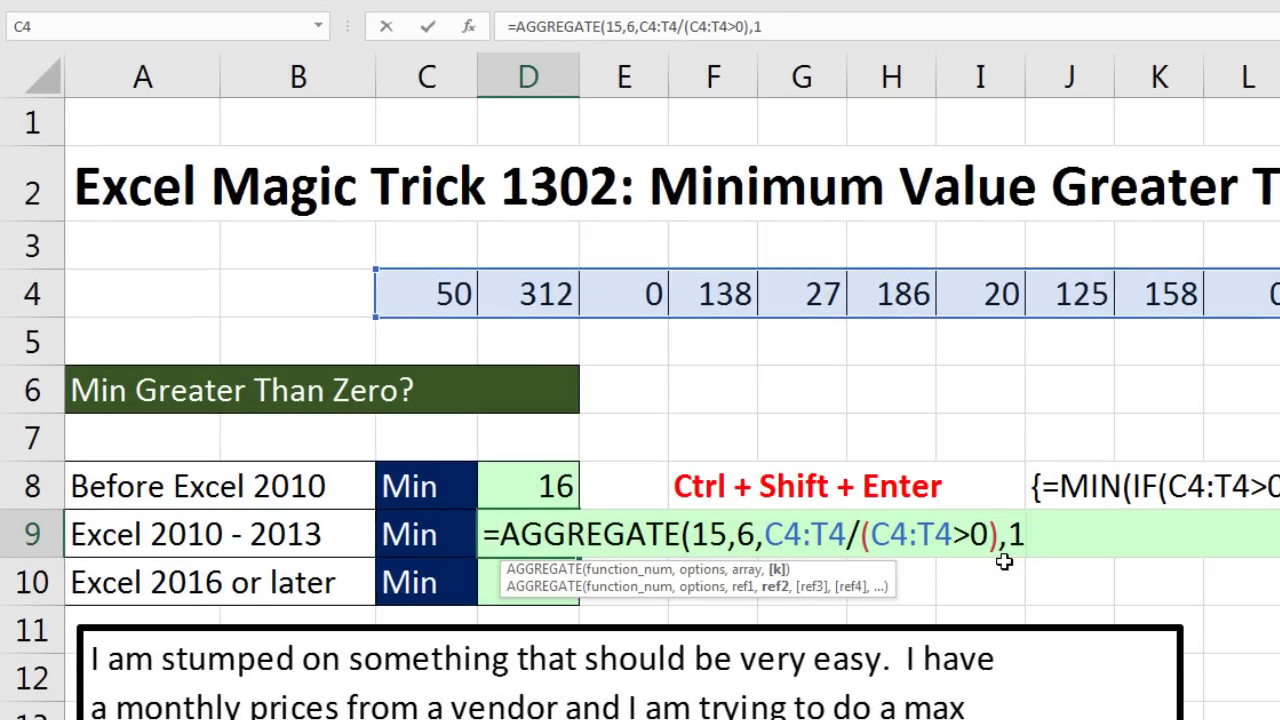
{"action": "type", "text": ")"}
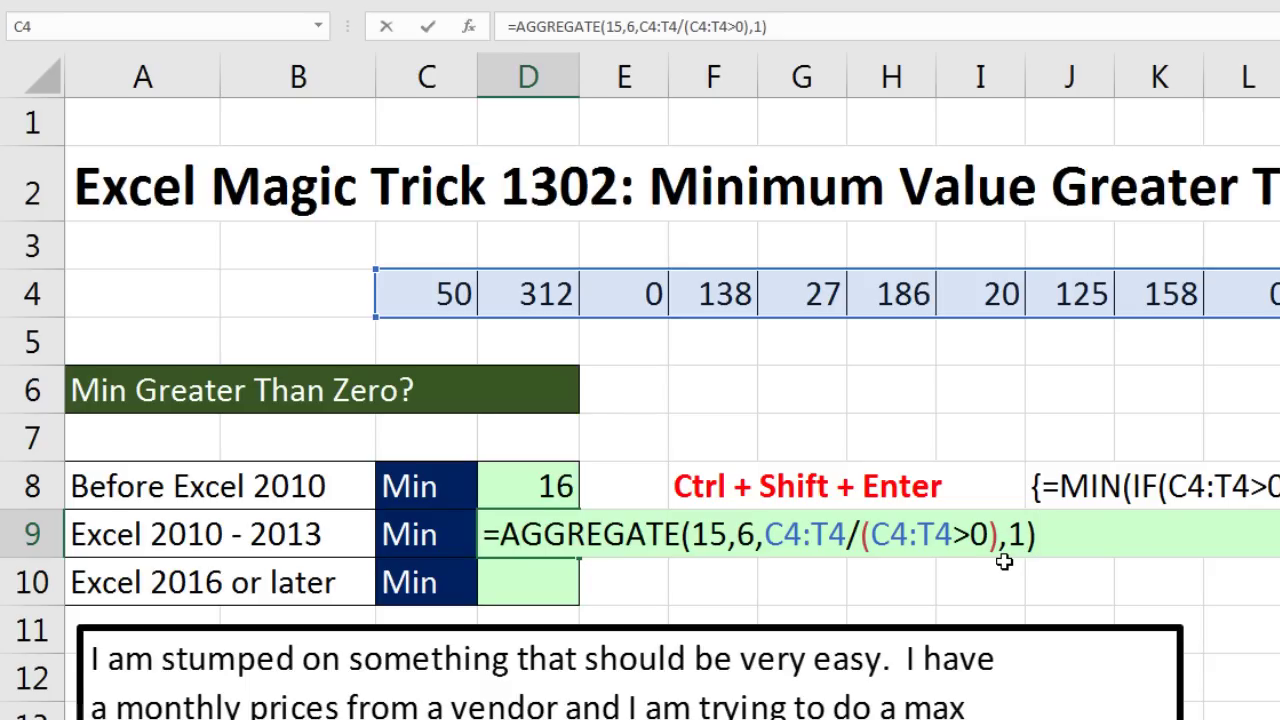
{"action": "key", "text": "ctrl+Return"}
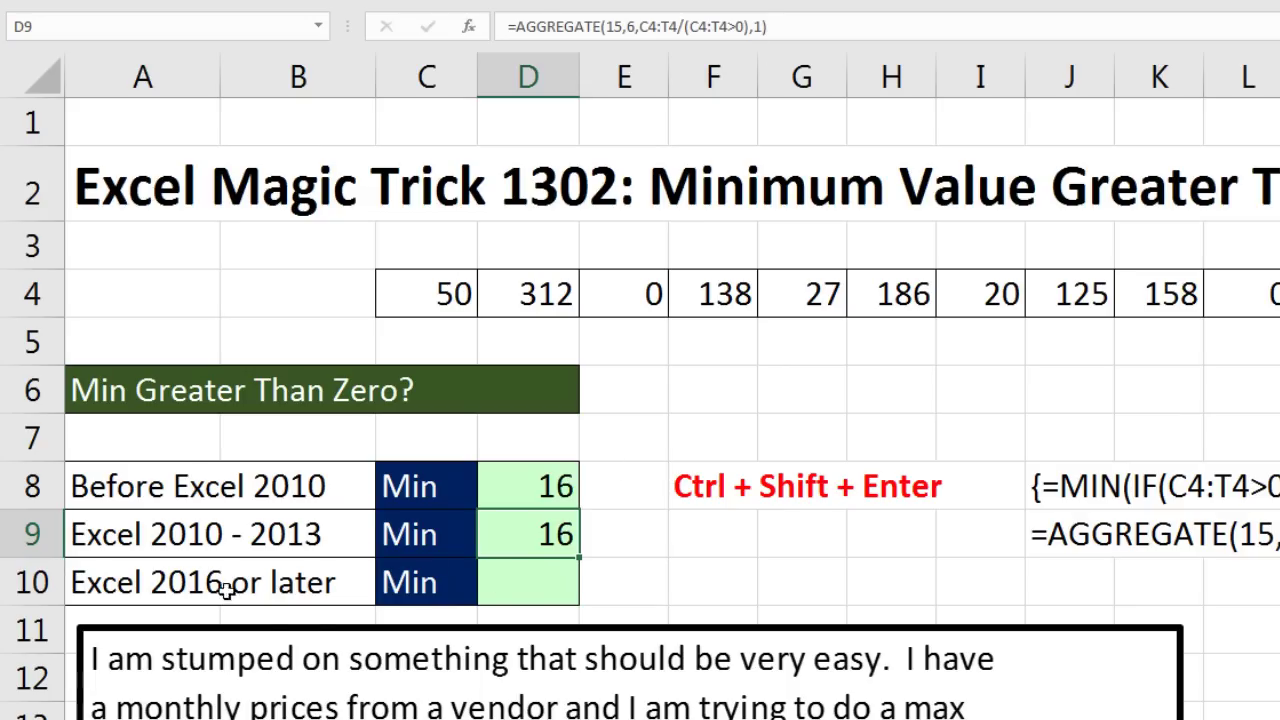
- Start a MINIFS formula in D10 with C4:T4 as both the min range and the first criteria range
{"action": "left_click", "coordinate": [510, 572]}
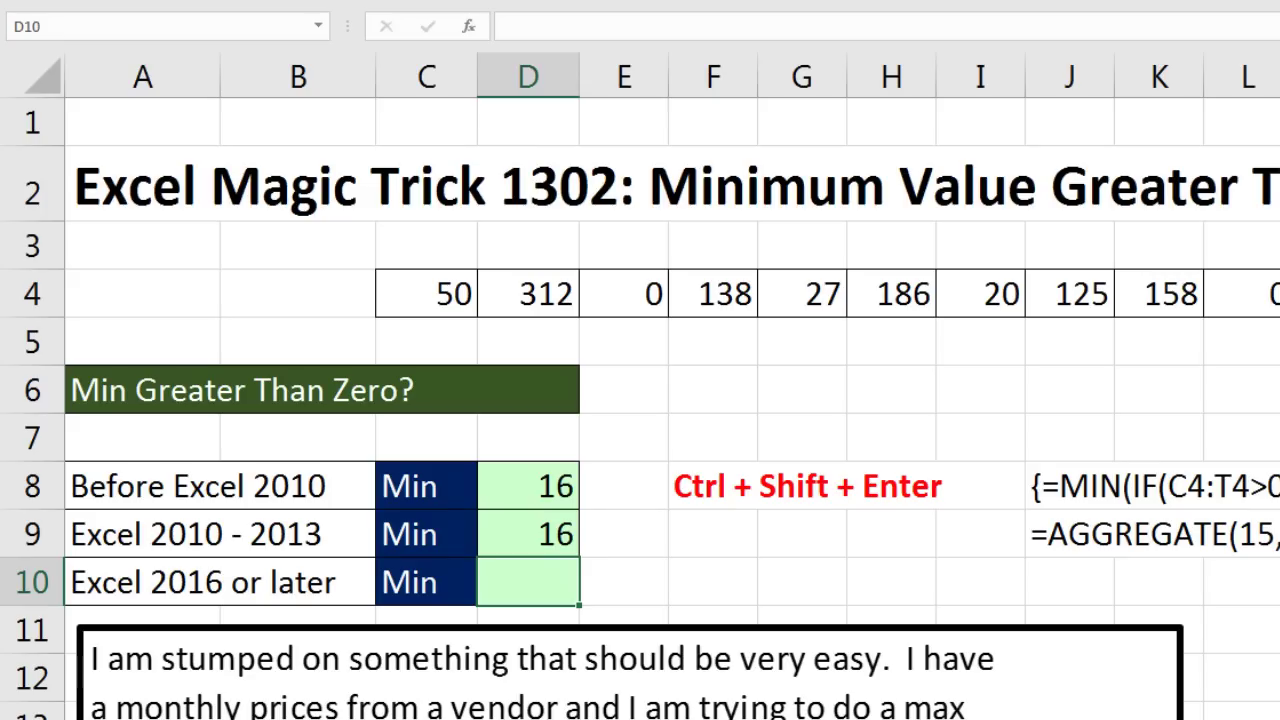
{"action": "type", "text": "=min"}
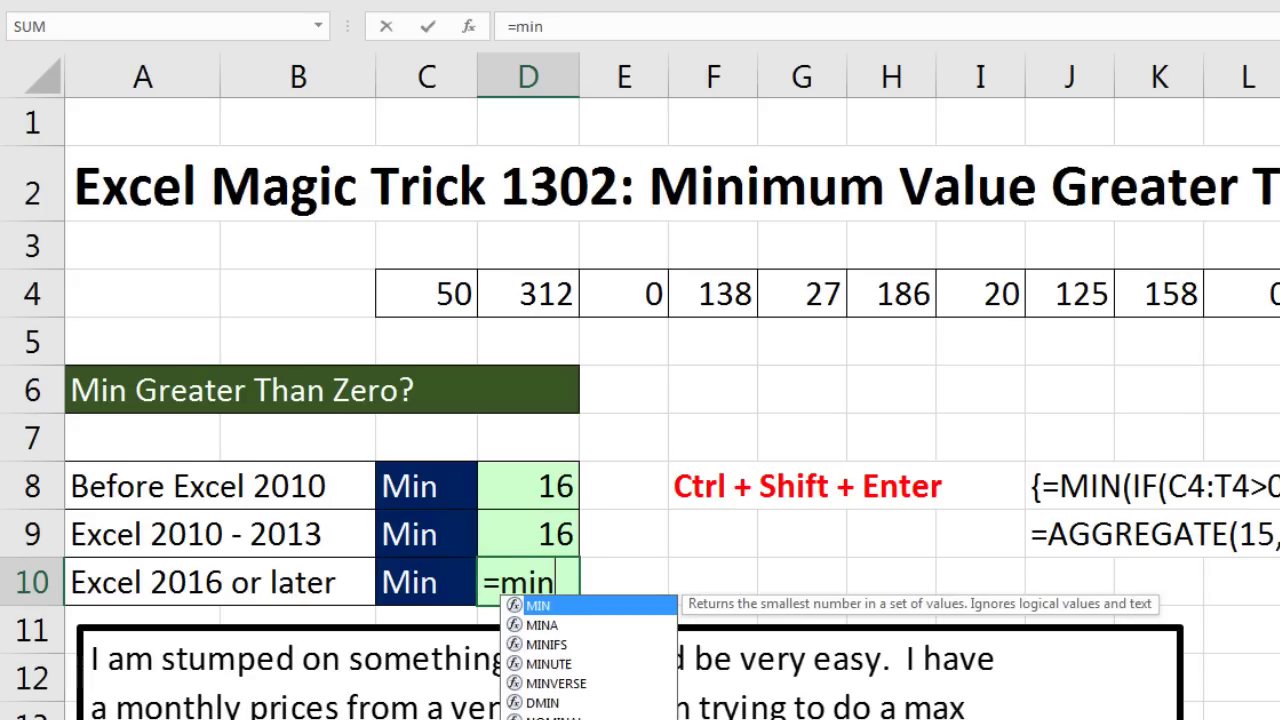
{"action": "type", "text": "if"}
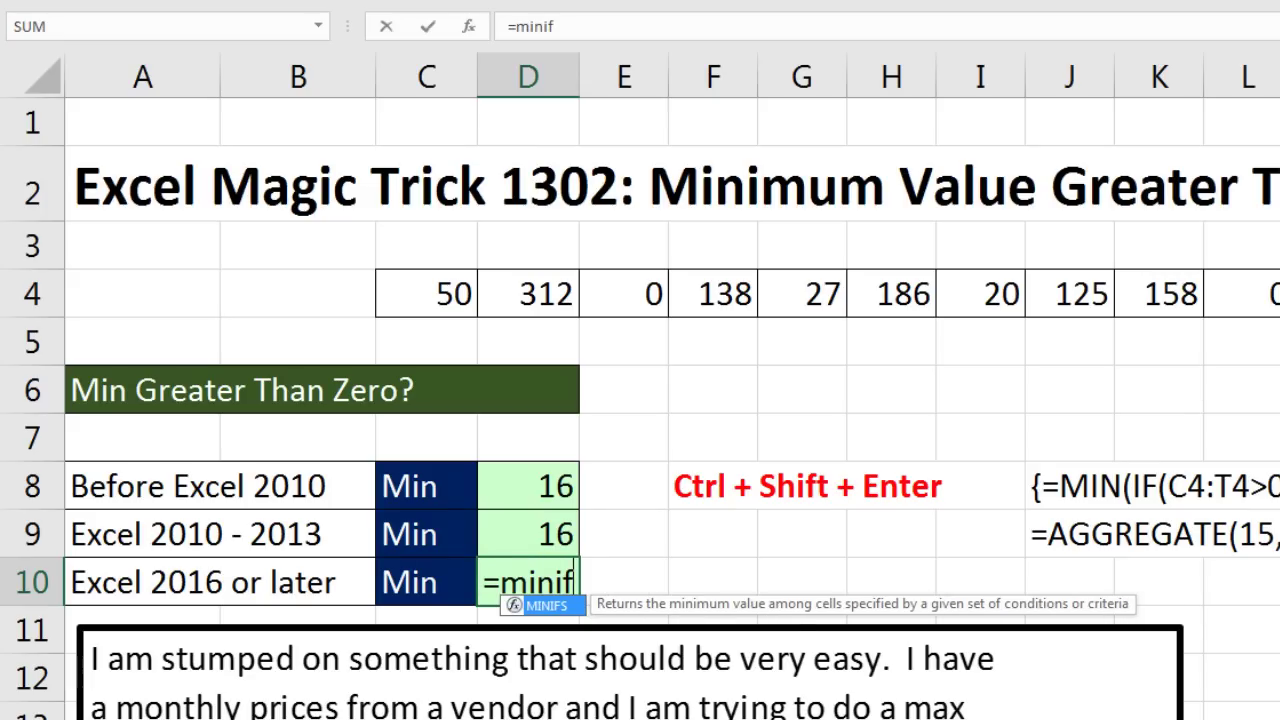
{"action": "key", "text": "Tab"}
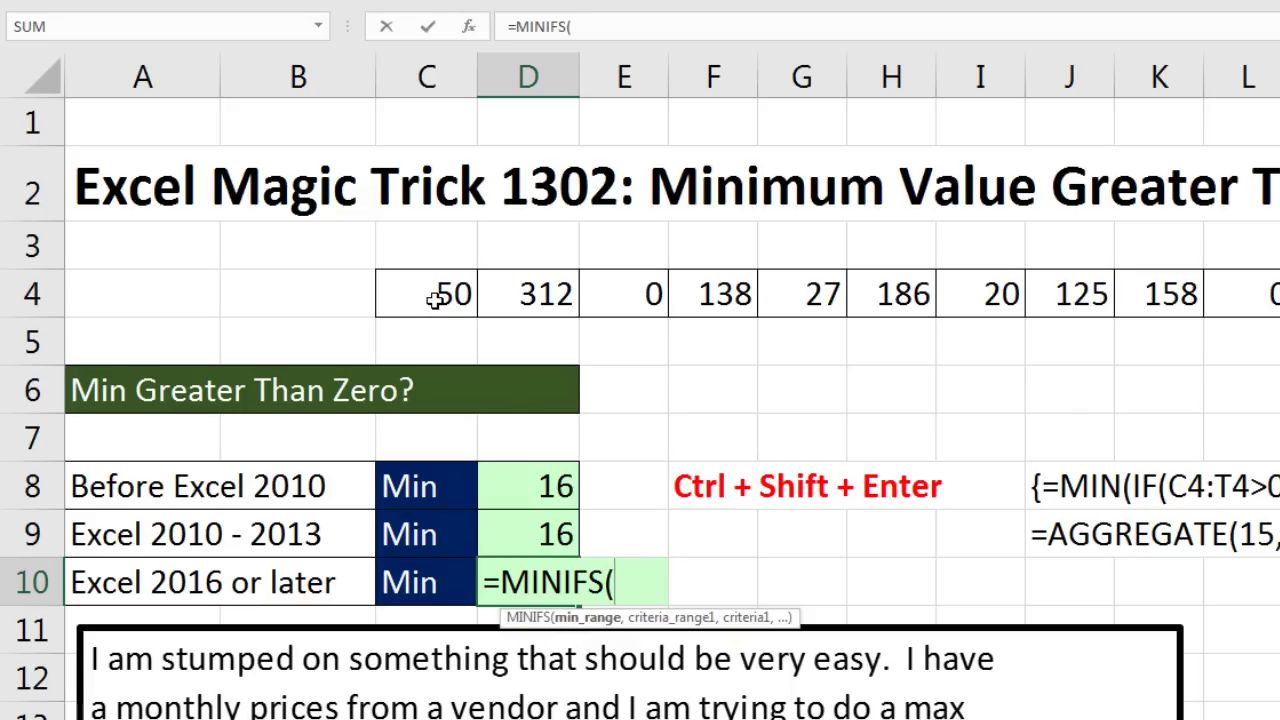
{"action": "left_click_drag", "start_coordinate": [436, 296], "coordinate": [1279, 290]}
{"action": "type", "text": ","}
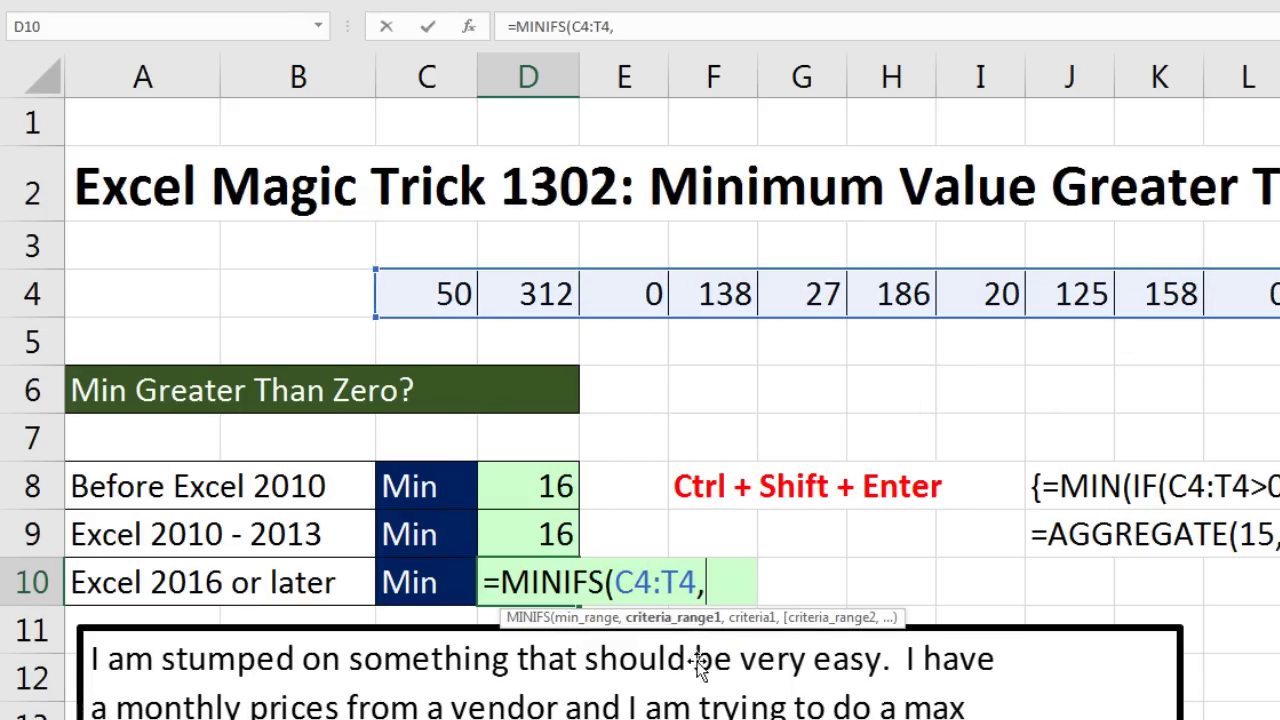
{"action": "left_click_drag", "start_coordinate": [450, 296], "coordinate": [1279, 295]}
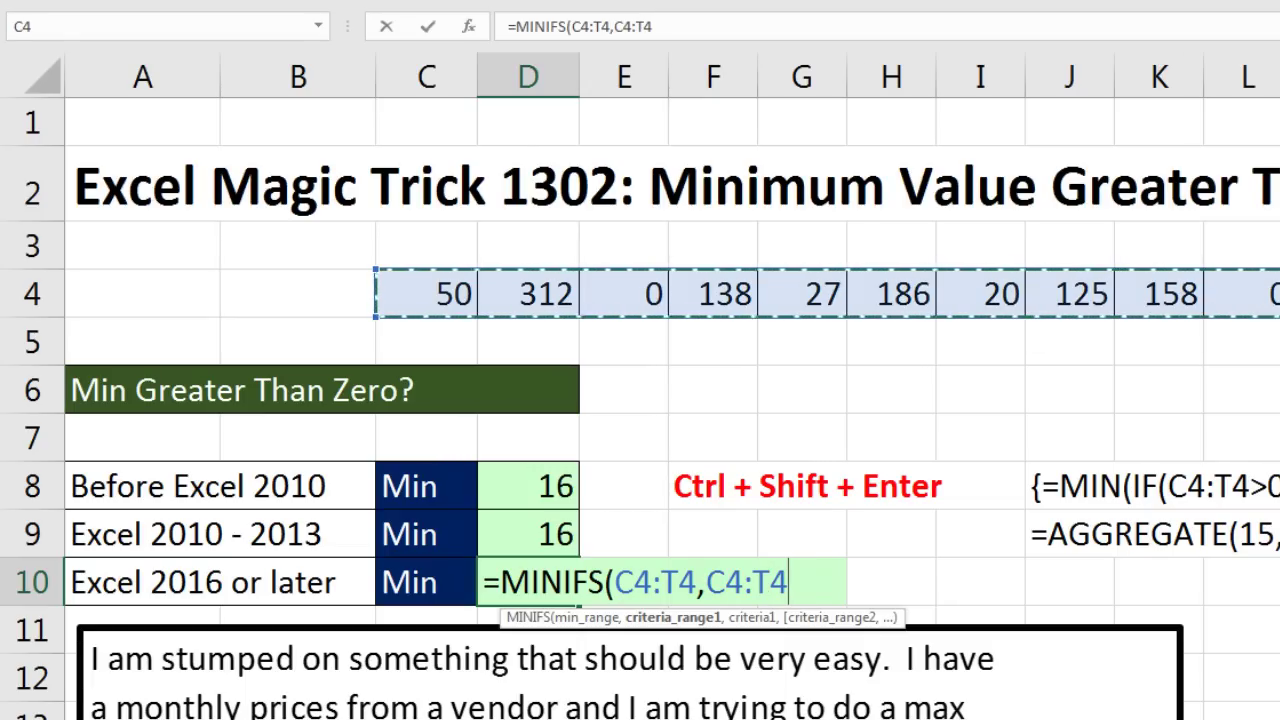
{"action": "type", "text": ","}
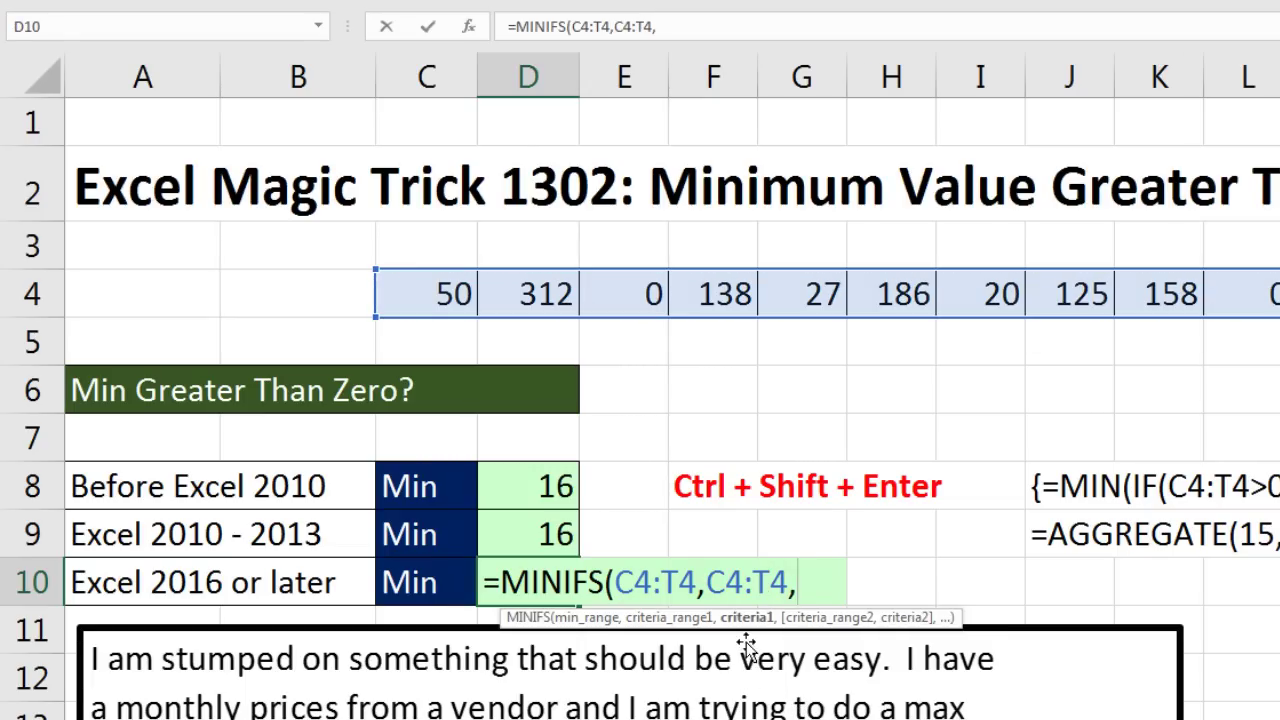
- Add ">0" as the criterion of the MINIFS formula in D10 and enter the formula
{"action": "type", "text": "\">0"}
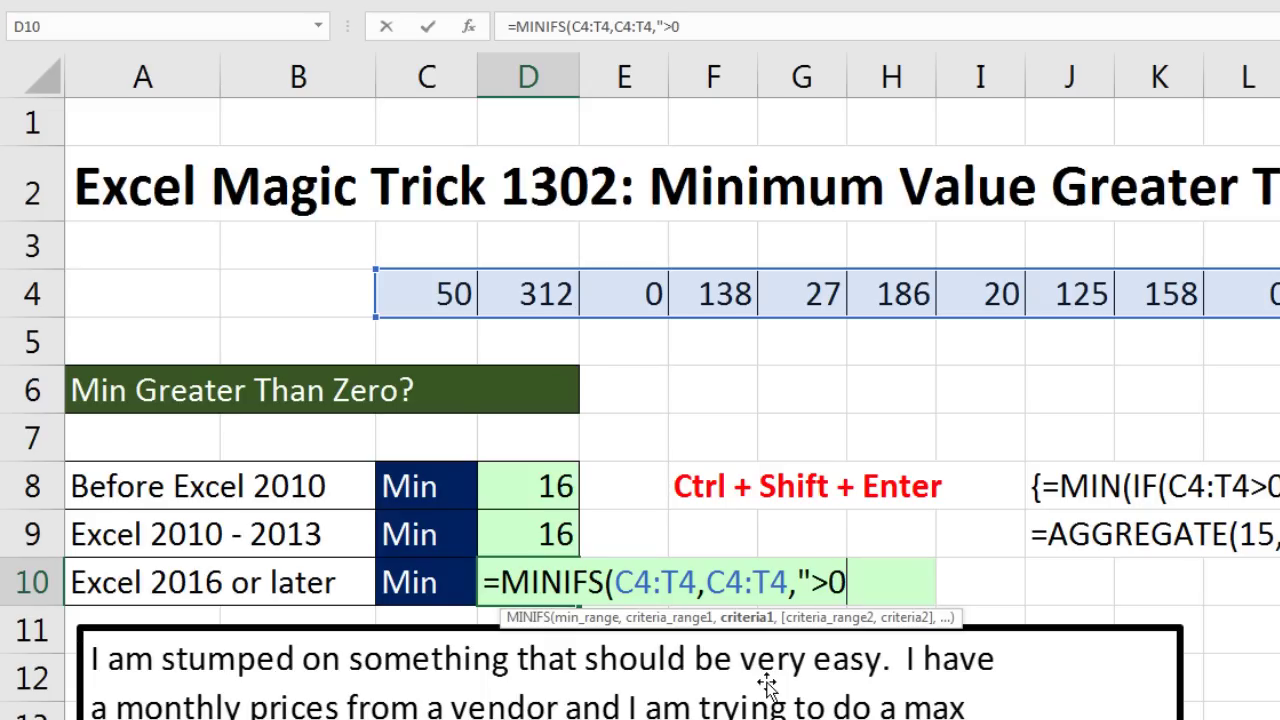
{"action": "type", "text": "\""}
{"action": "type", "text": ")"}
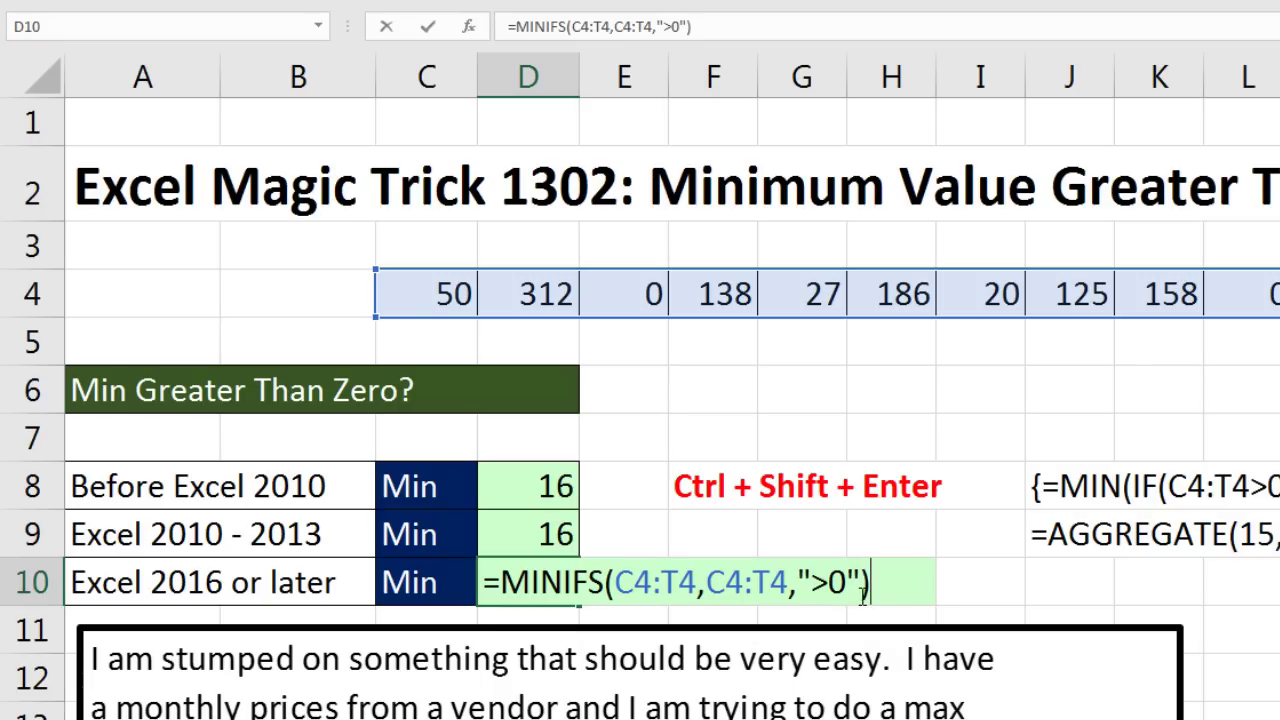
{"action": "key", "text": "Return"}
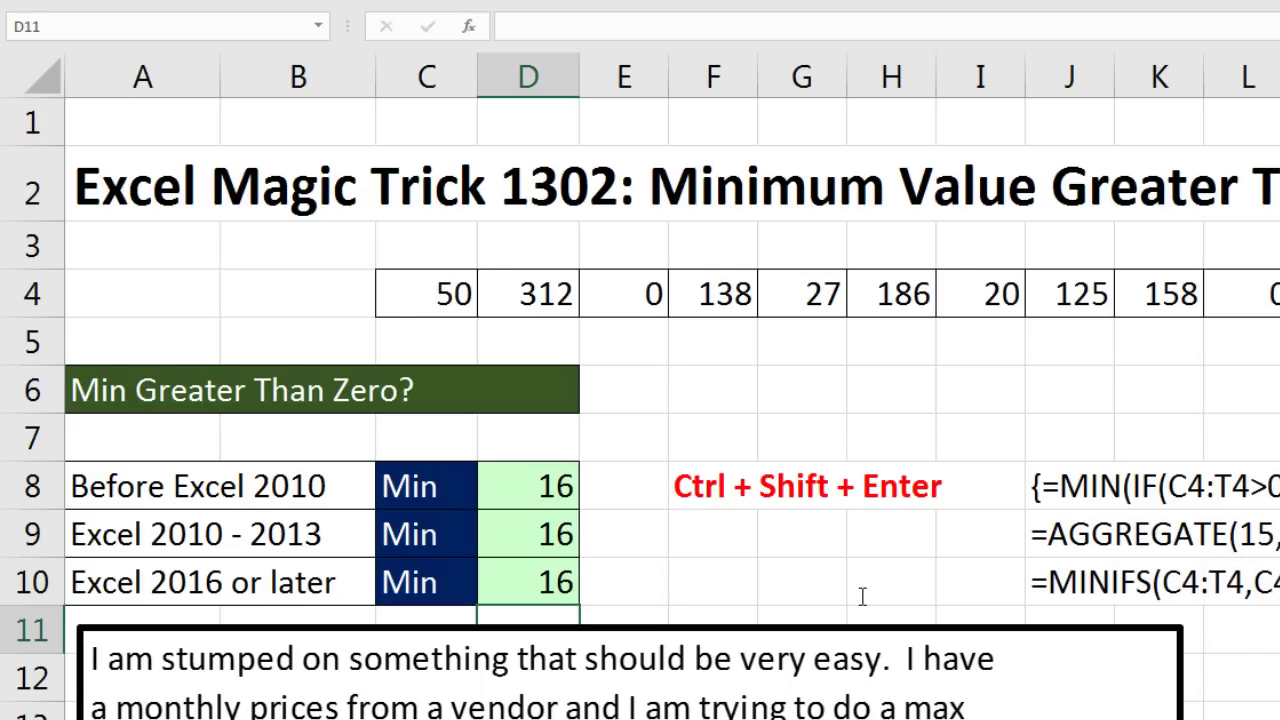
- Test the three minimum formulas by setting G4 to 1, and undo that change
{"action": "left_click", "coordinate": [818, 298]}
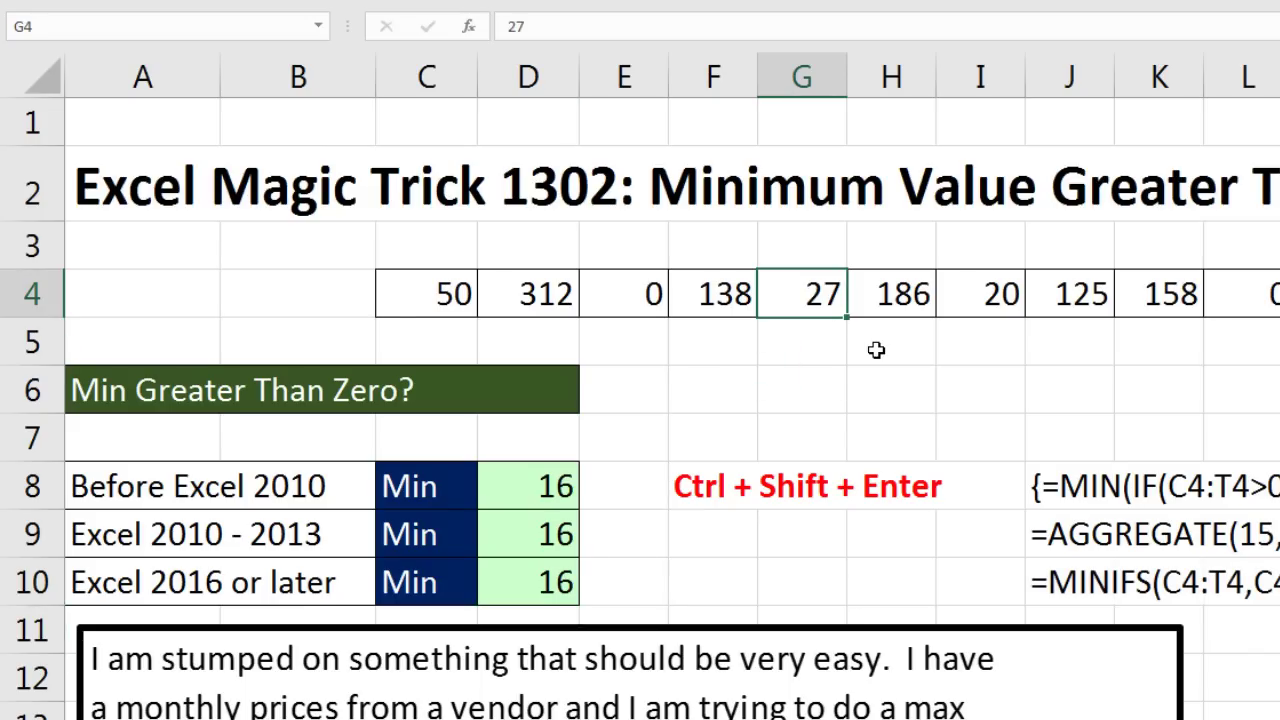
{"action": "type", "text": "1"}
{"action": "key", "text": "ctrl+Return"}
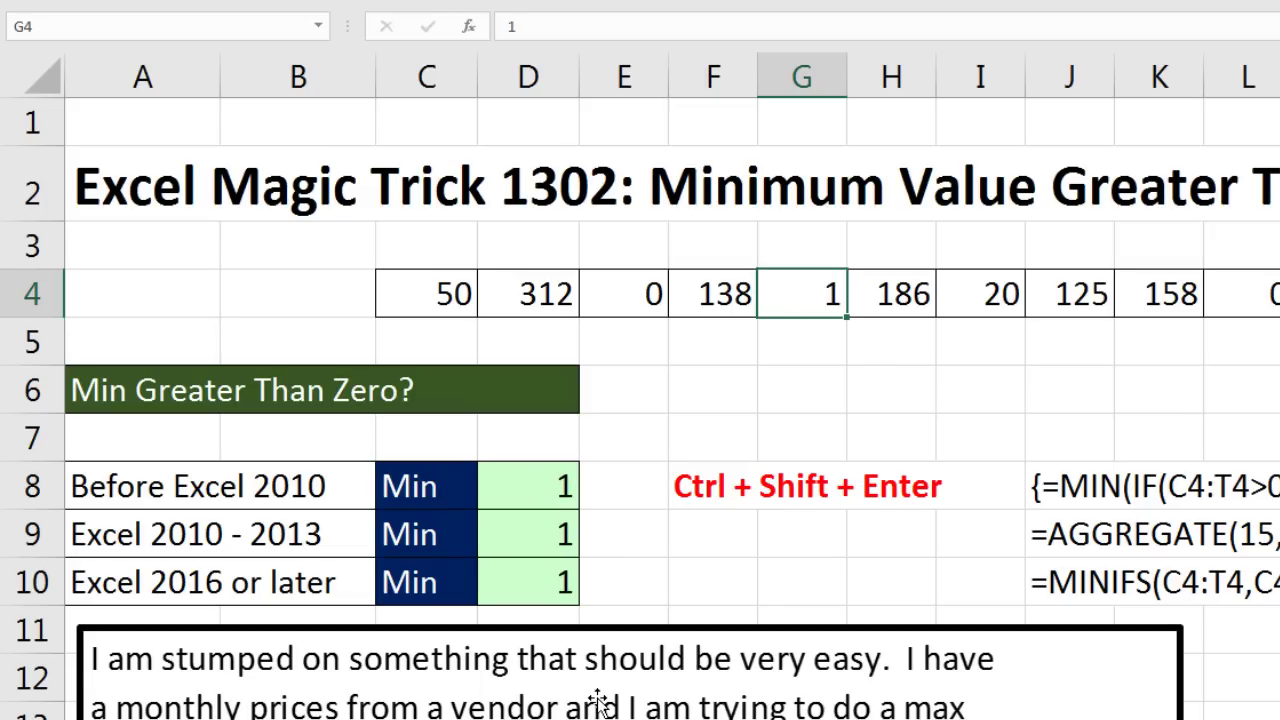
{"action": "key", "text": "ctrl+z"}
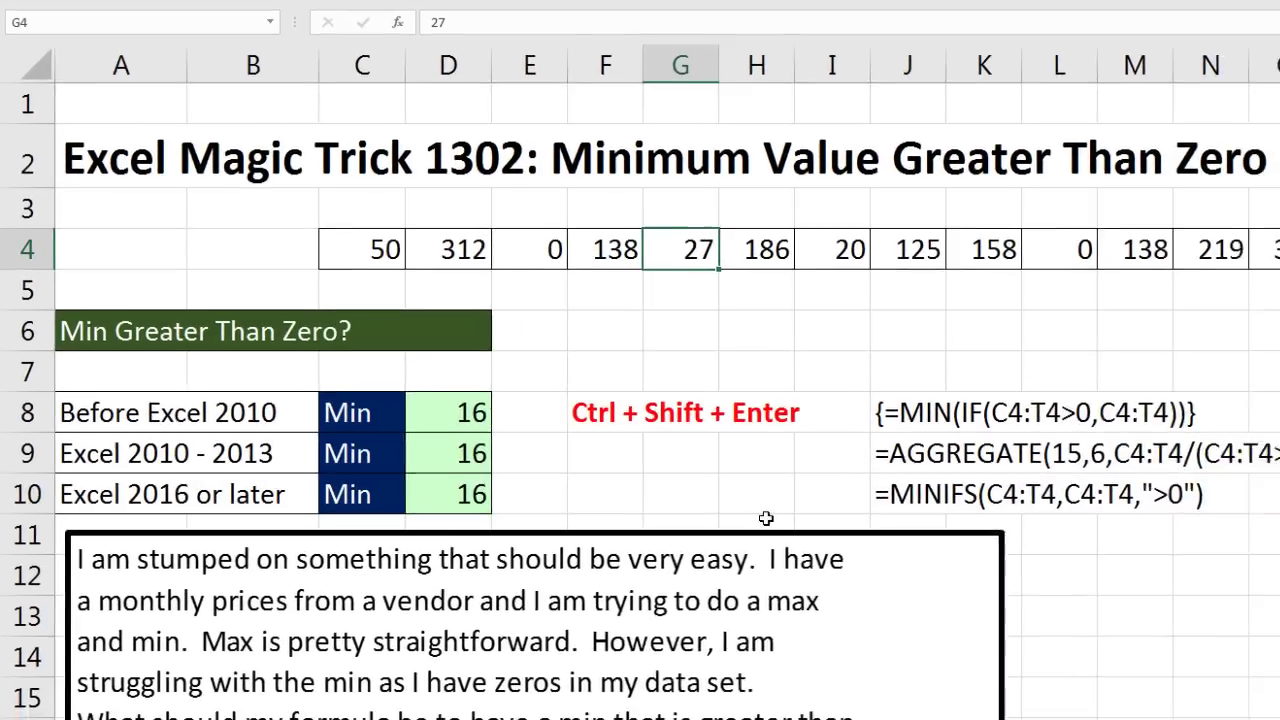